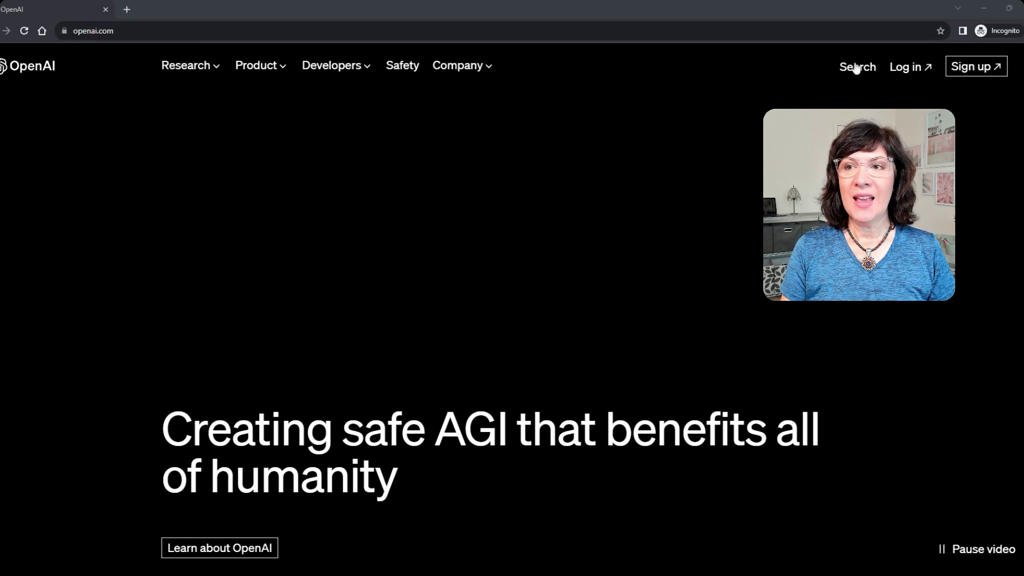
# Start creating an OpenAI account using the Sign up button on openai.com.
pyautogui.click(971, 66)
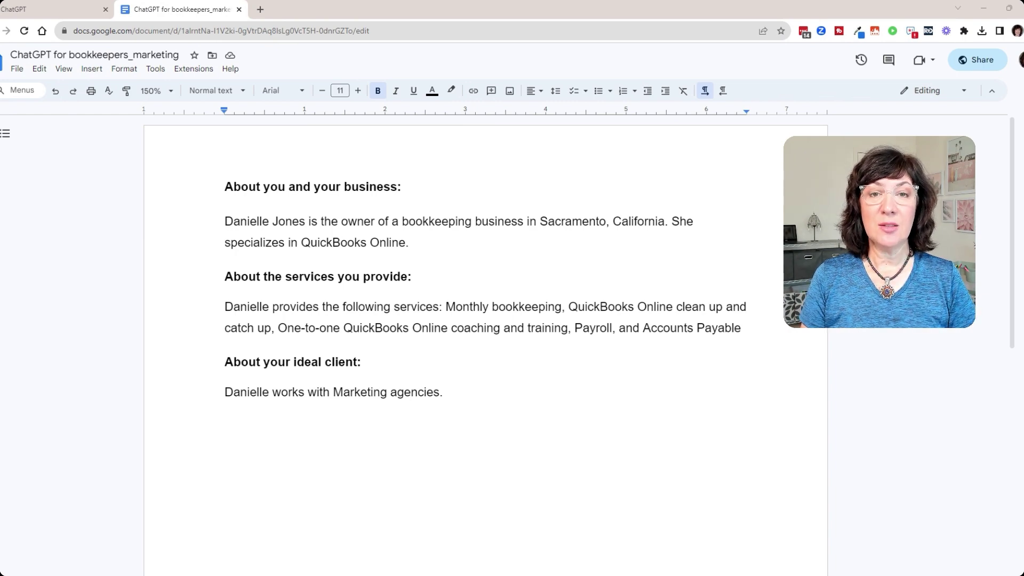
pyautogui.scroll(-3, 481, 320)
pyautogui.scroll(-3, 481, 321)
pyautogui.scroll(-2, 480, 320)
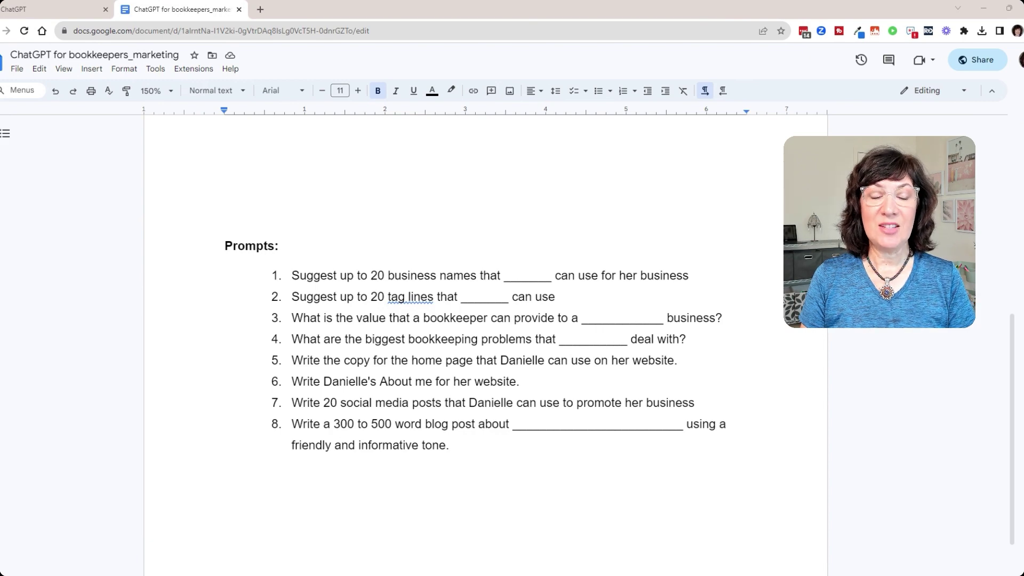
pyautogui.scroll(2, 481, 320)
pyautogui.scroll(5, 480, 321)
pyautogui.scroll(3, 480, 320)
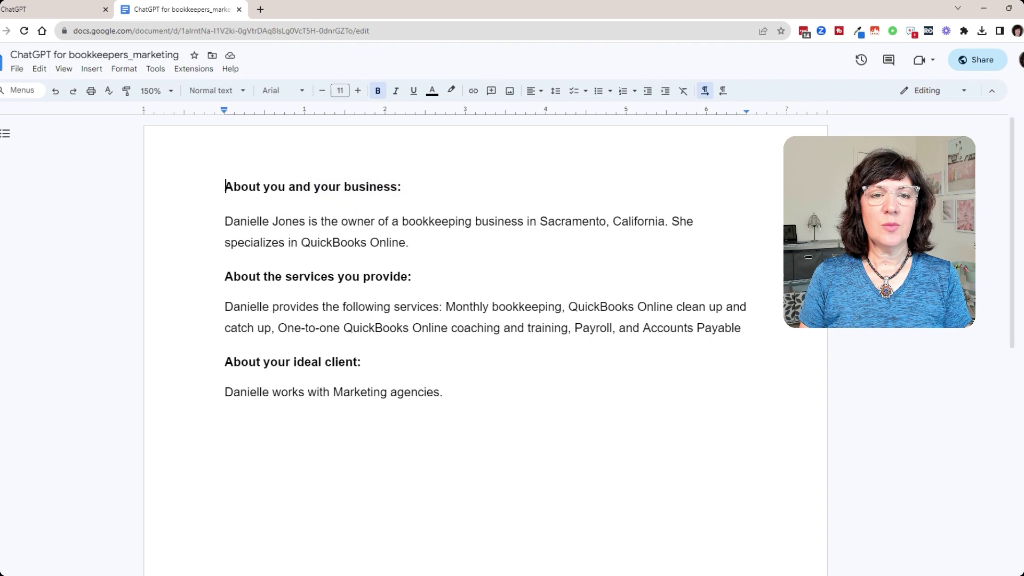
# Delete the About you, services and ideal client headings from the brief.
pyautogui.hotkey('ctrl', 'shift', 'Right')
pyautogui.hotkey('ctrl', 'shift', 'Right')
pyautogui.hotkey('ctrl', 'shift', 'Right')
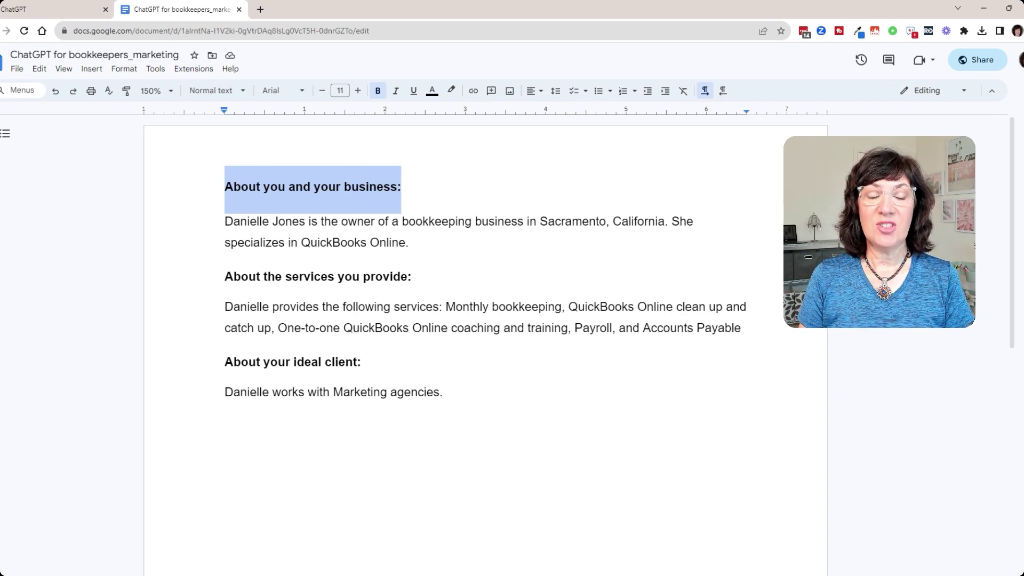
pyautogui.press('Delete')
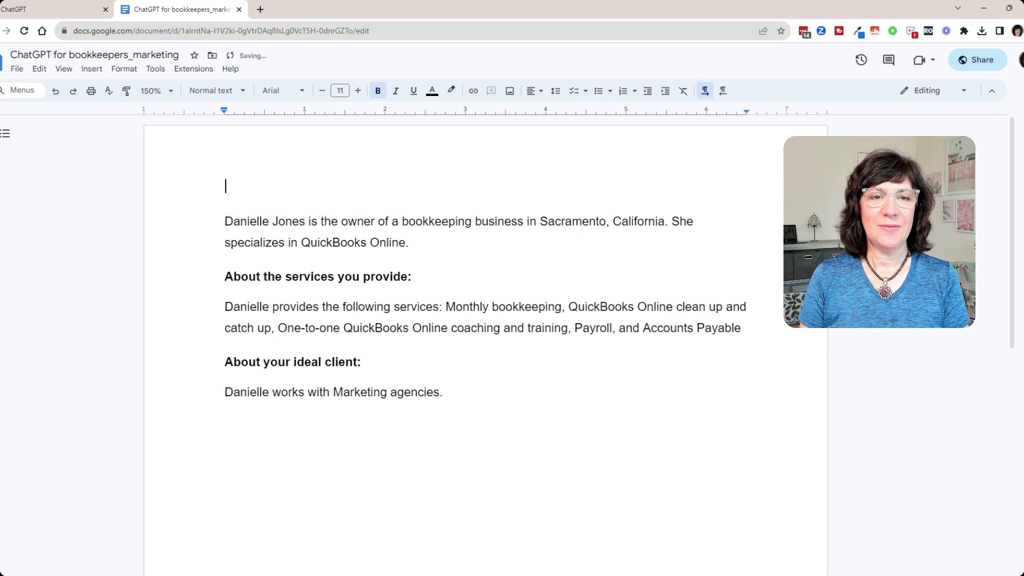
pyautogui.press('Delete')
pyautogui.press('Down')
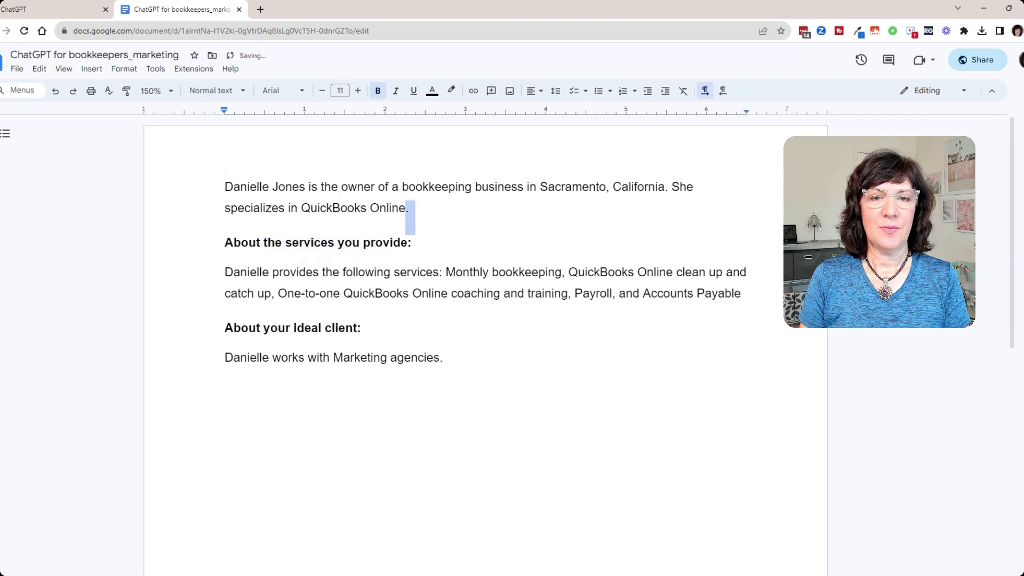
pyautogui.hotkey('shift', 'End')
pyautogui.press('Delete')
pyautogui.press('Delete')
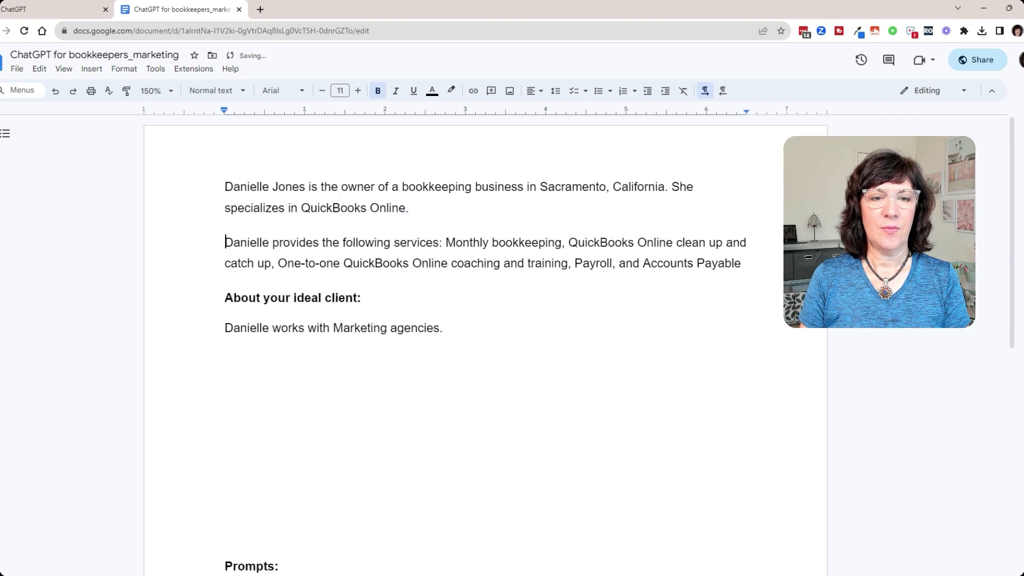
pyautogui.press('Down')
pyautogui.press('Down')
pyautogui.hotkey('shift', 'End')
pyautogui.press('Delete')
pyautogui.press('Delete')
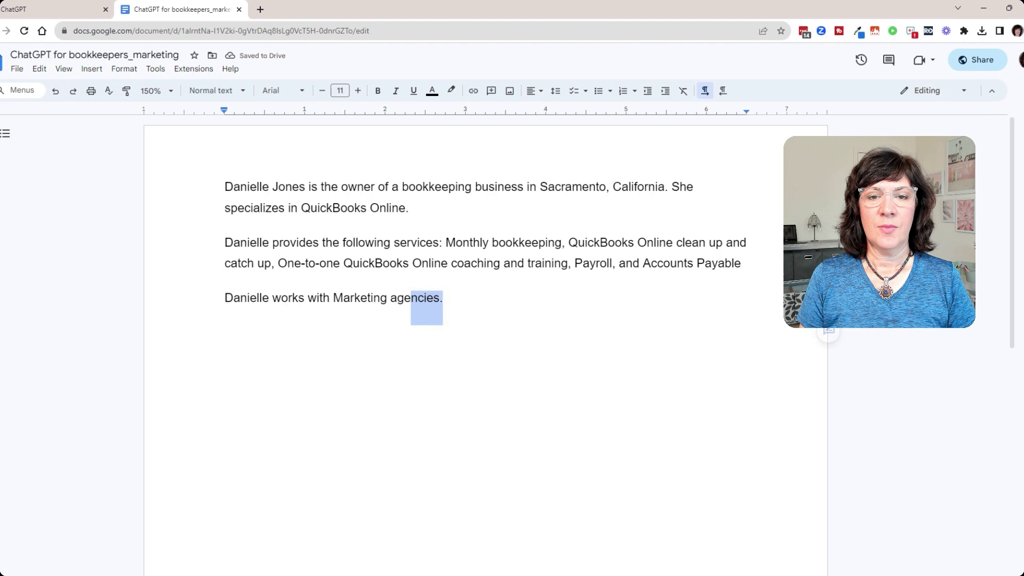
# Copy the three remaining business description paragraphs.
pyautogui.hotkey('shift', 'Up')
pyautogui.hotkey('shift', 'Up')
pyautogui.hotkey('shift', 'Up')
pyautogui.hotkey('shift', 'Up')
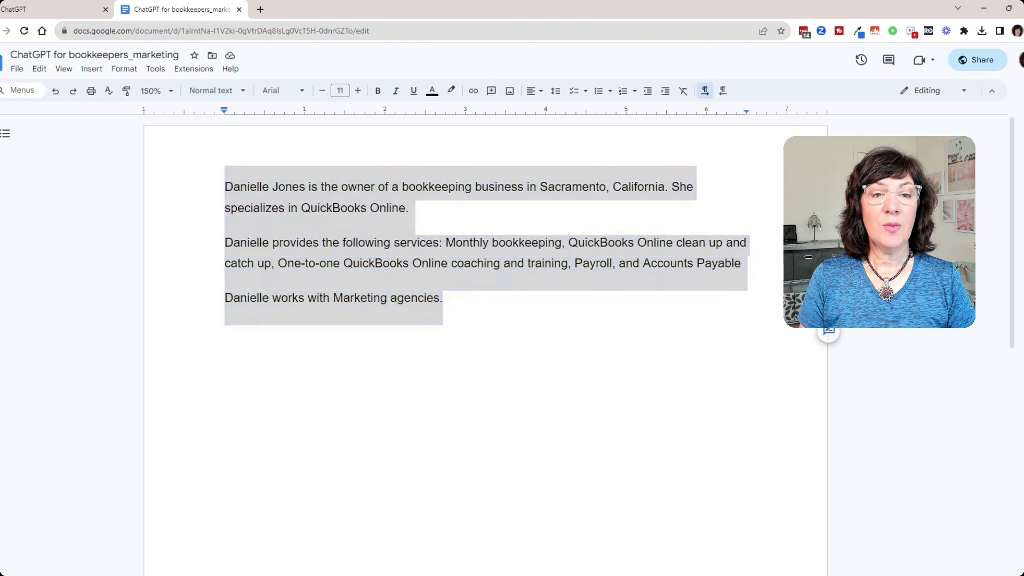
pyautogui.rightClick(258, 196)
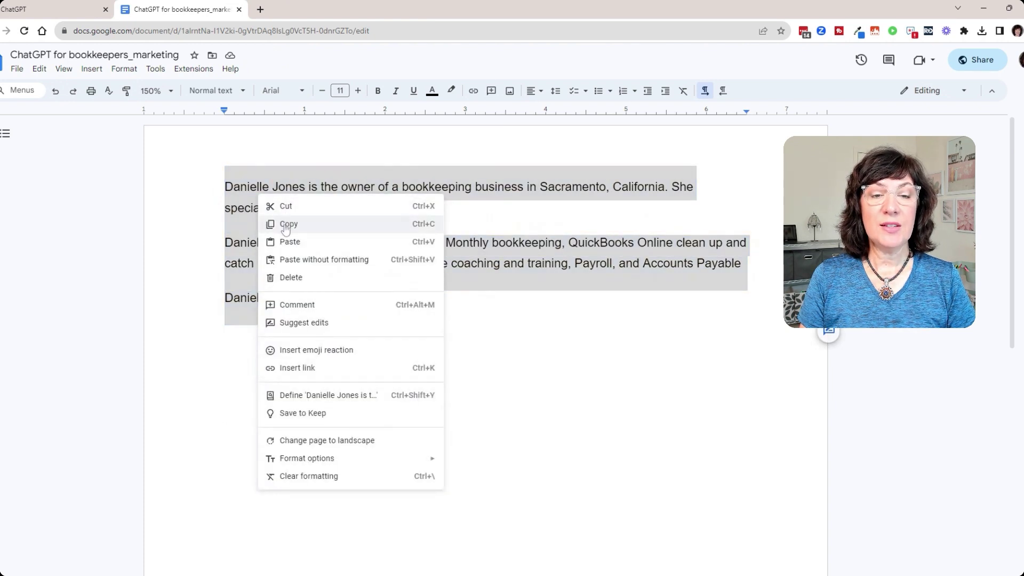
pyautogui.click(288, 224)
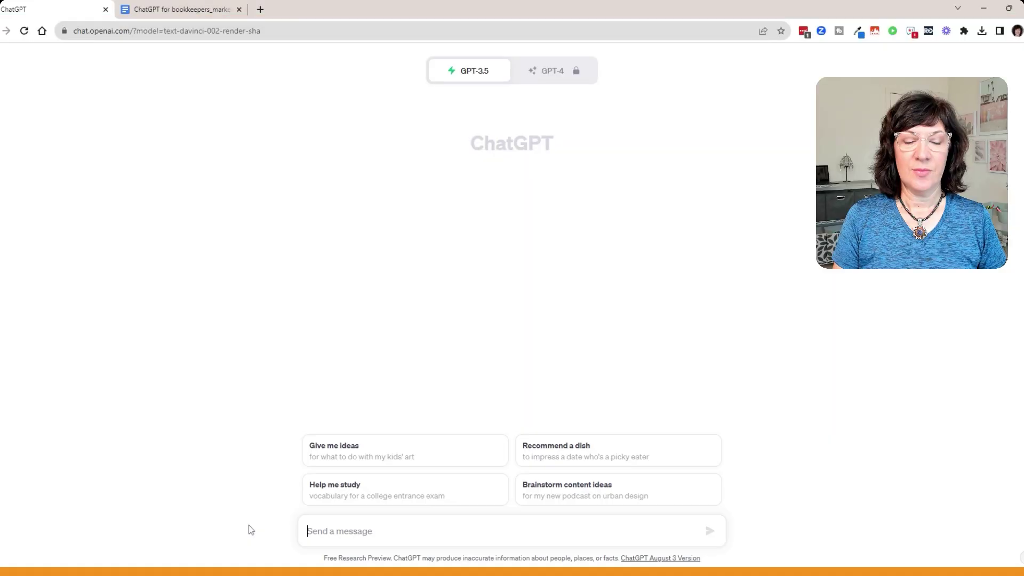
# Paste Danielle's business description into a new chat and request up to 20 business names.
pyautogui.hotkey('ctrl', 'v')
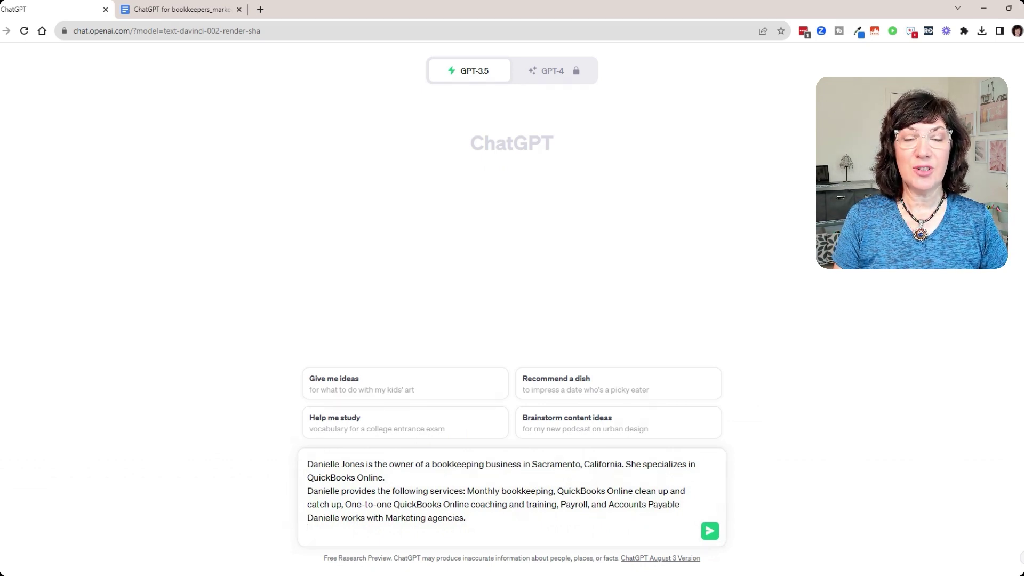
pyautogui.write('Suggest up to 20 business names that Danielle can use for her business')
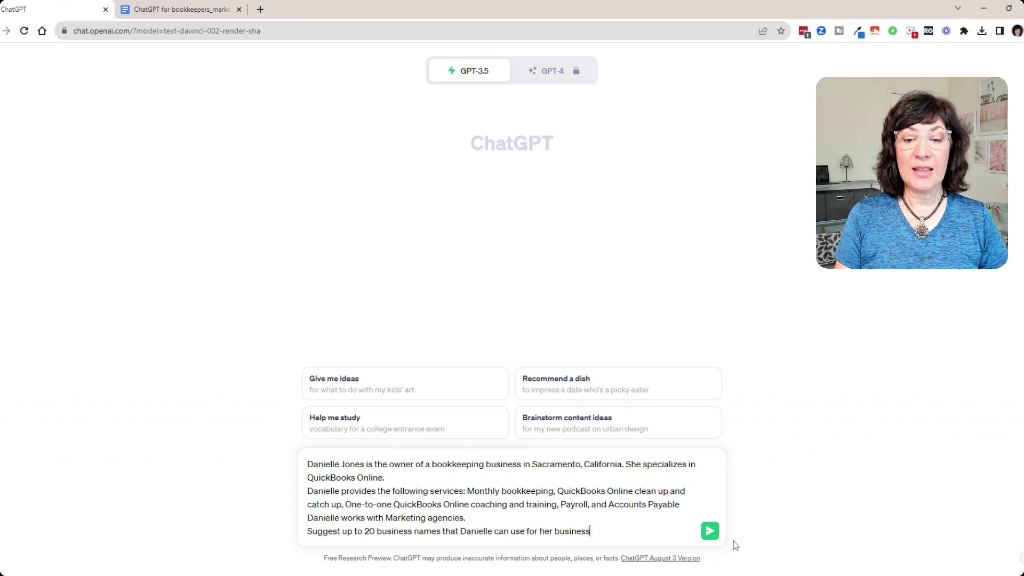
pyautogui.click(710, 530)
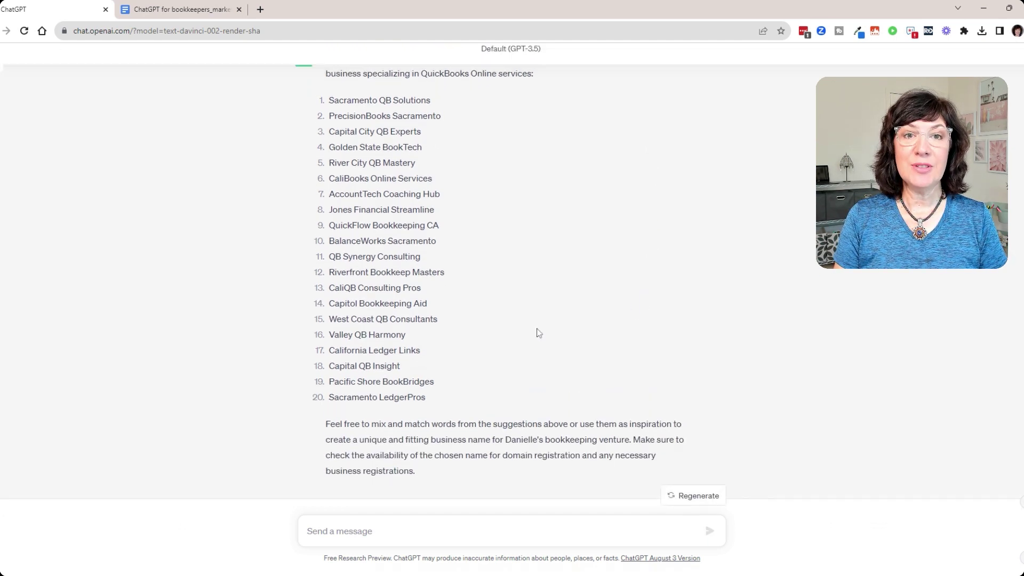
pyautogui.scroll(4, 538, 332)
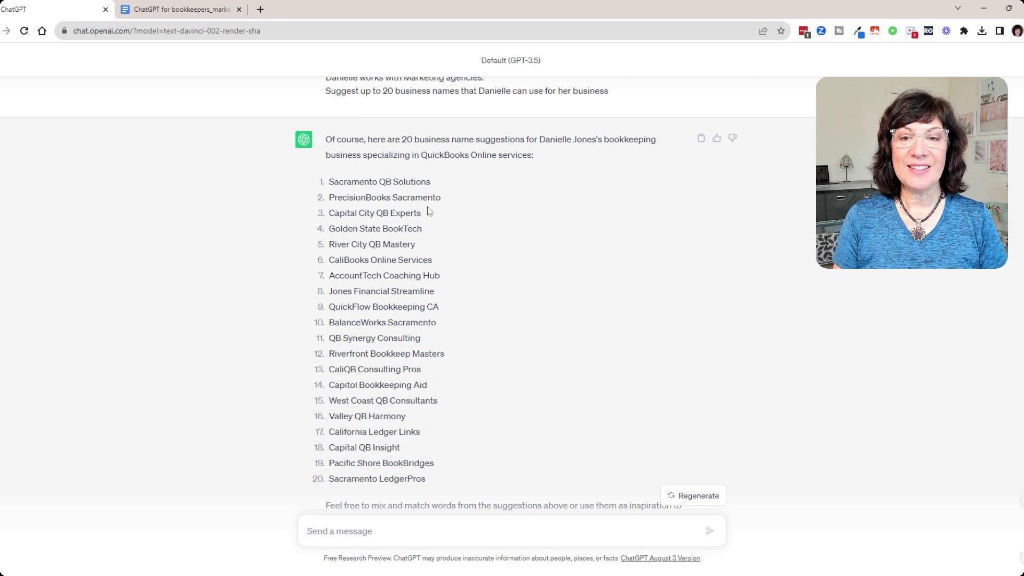
# Paste a follow-up prompt asking for up to 20 tag lines Danielle can use.
pyautogui.hotkey('ctrl', 'v')
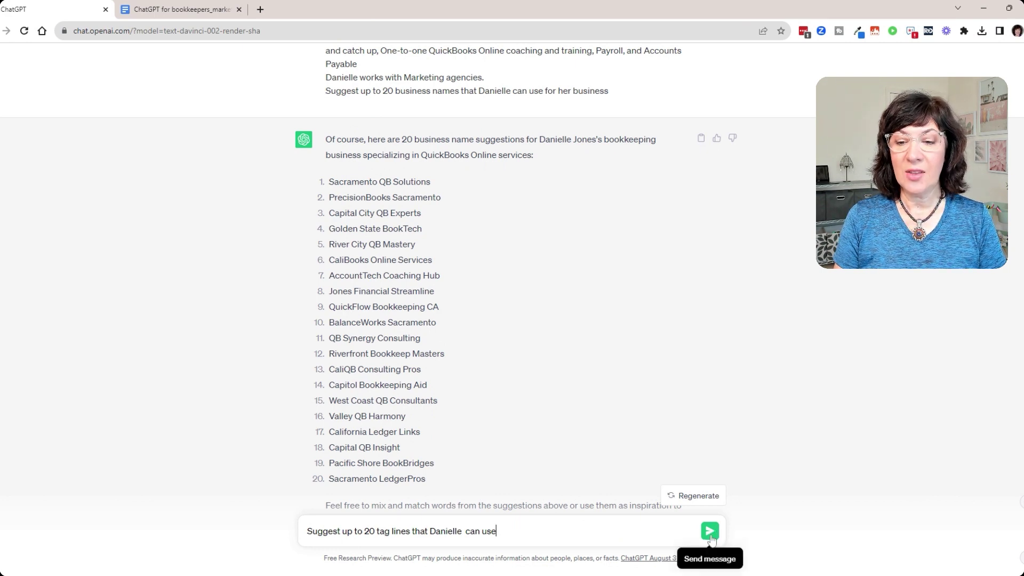
# Send the tag line request and highlight favourites like 'Fueling Business Dreams with Financial Insight'.
pyautogui.click(710, 531)
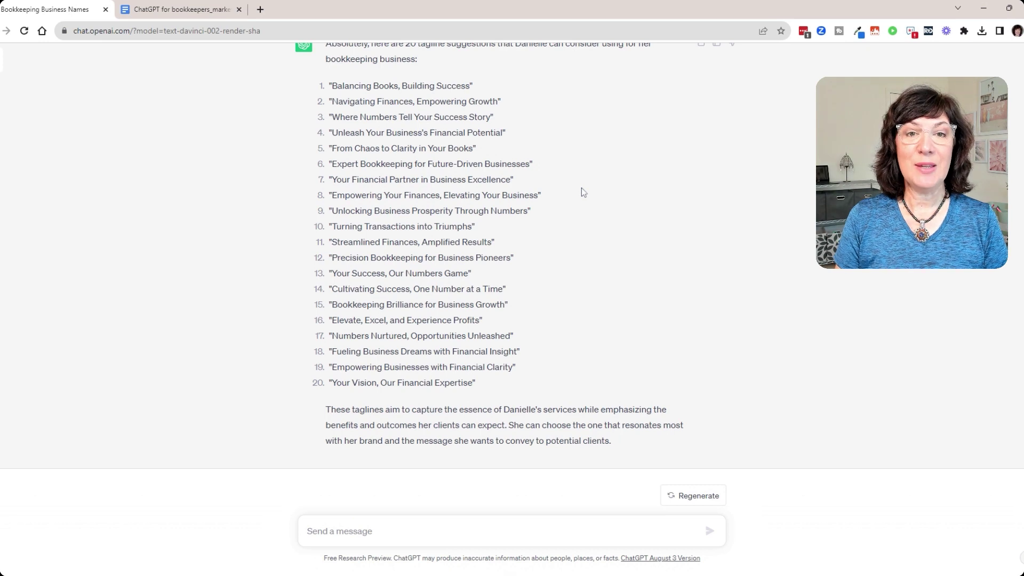
pyautogui.moveTo(531, 211); pyautogui.dragTo(332, 211)
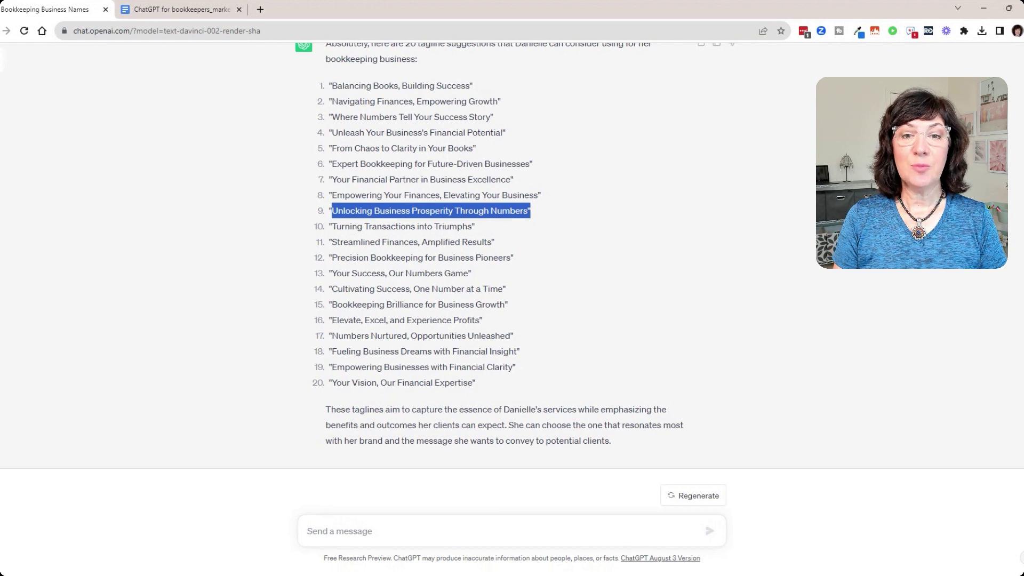
pyautogui.moveTo(332, 320); pyautogui.dragTo(480, 320)
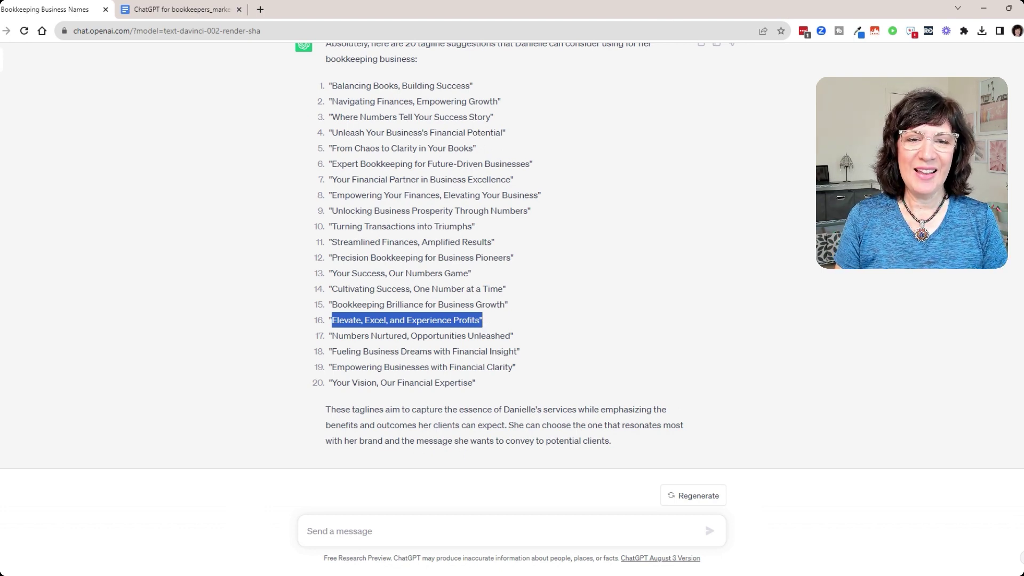
pyautogui.moveTo(331, 351); pyautogui.dragTo(516, 352)
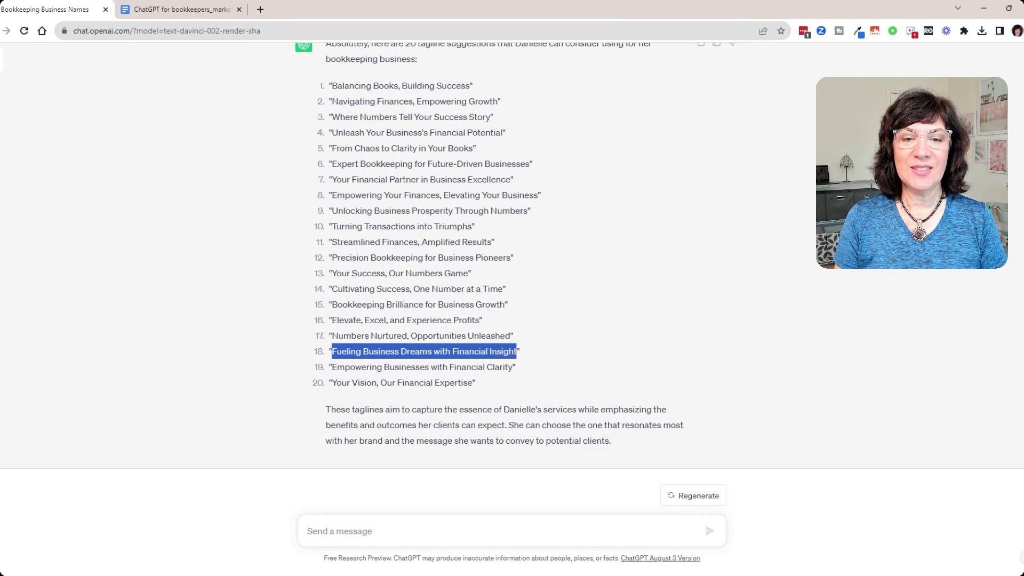
pyautogui.scroll(1, 410, 447)
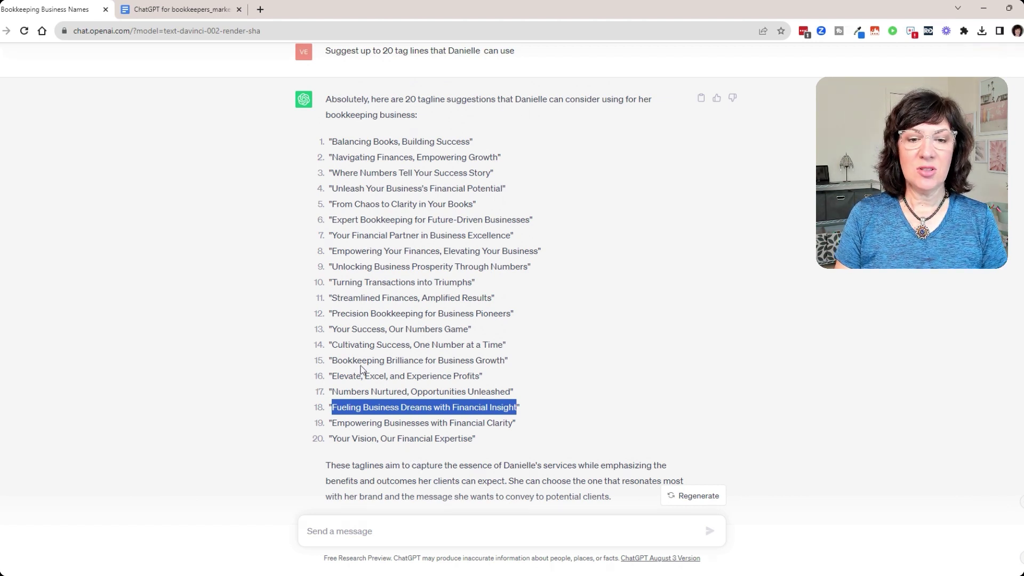
# Resend the tag line request targeting marketing agencies; highlight 'Your Marketing Goals, Our Financial Game Plan'.
pyautogui.click(342, 531)
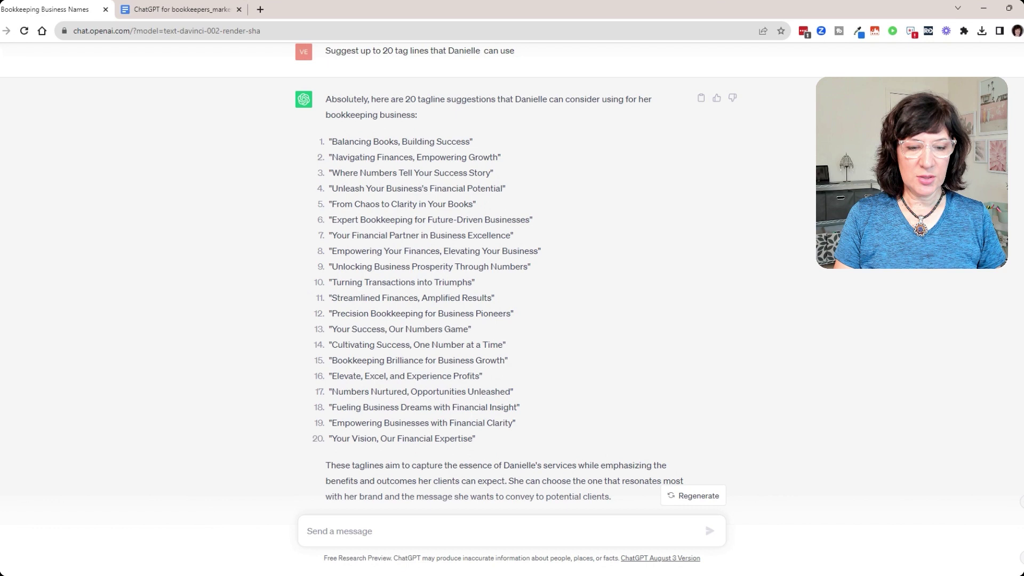
pyautogui.hotkey('ctrl', 'v')
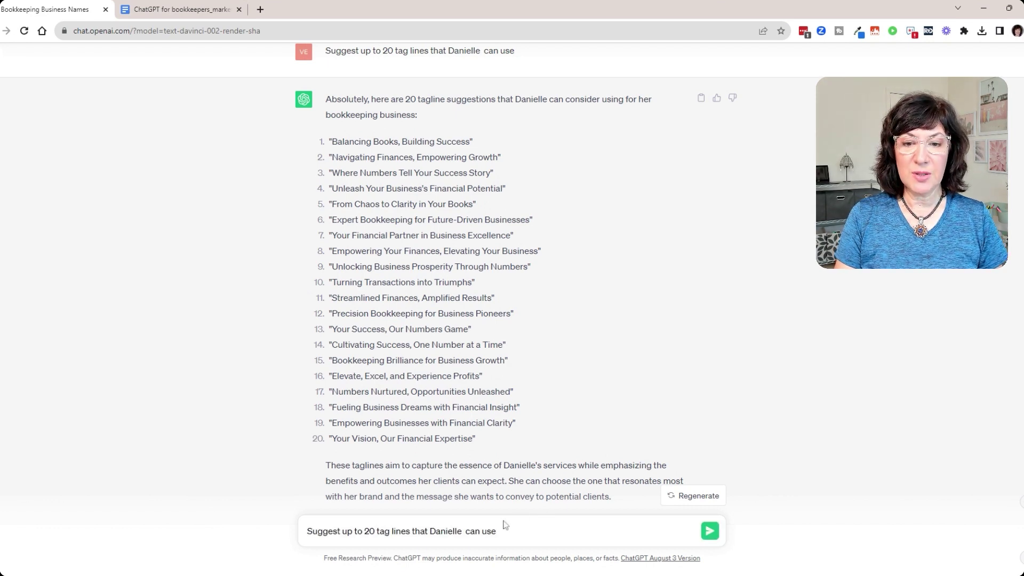
pyautogui.write('.')
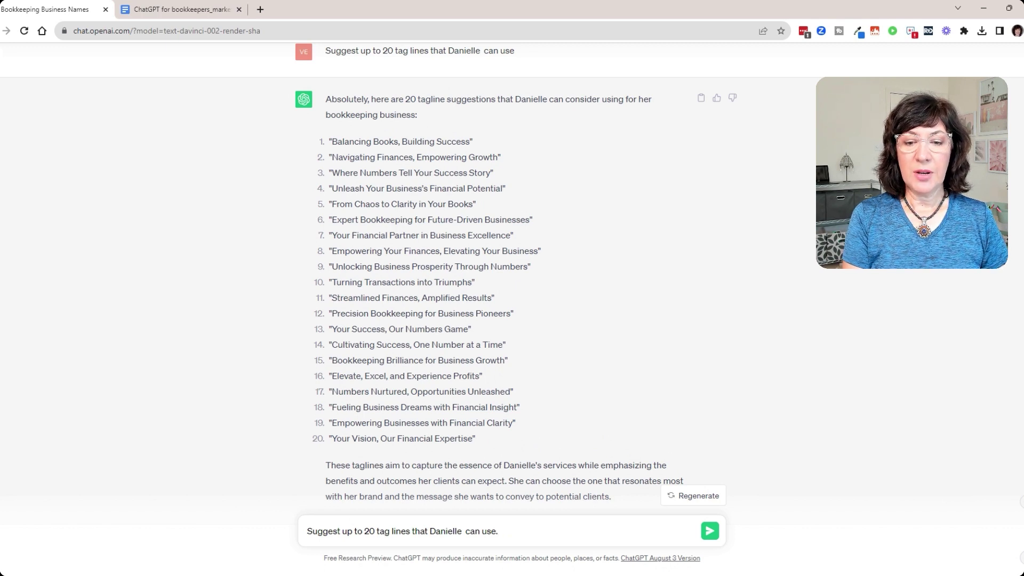
pyautogui.write(' Her ideal clie')
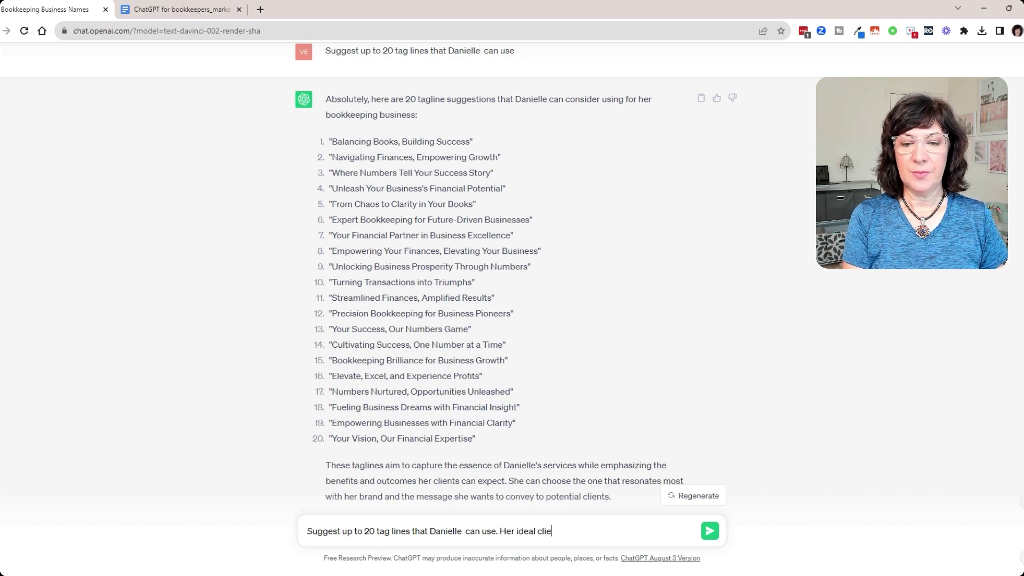
pyautogui.write('nt is a marketin')
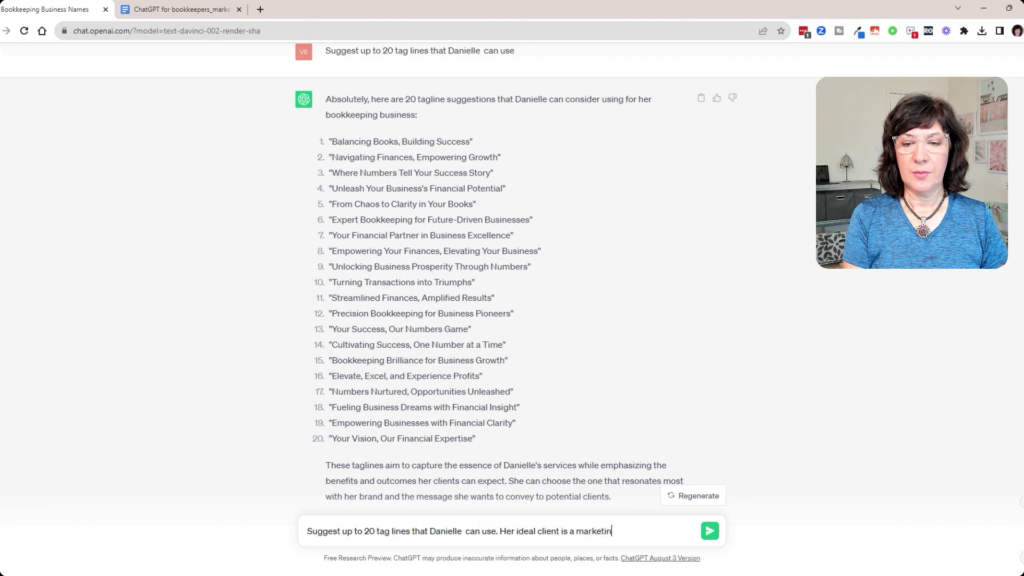
pyautogui.write('g agency,')
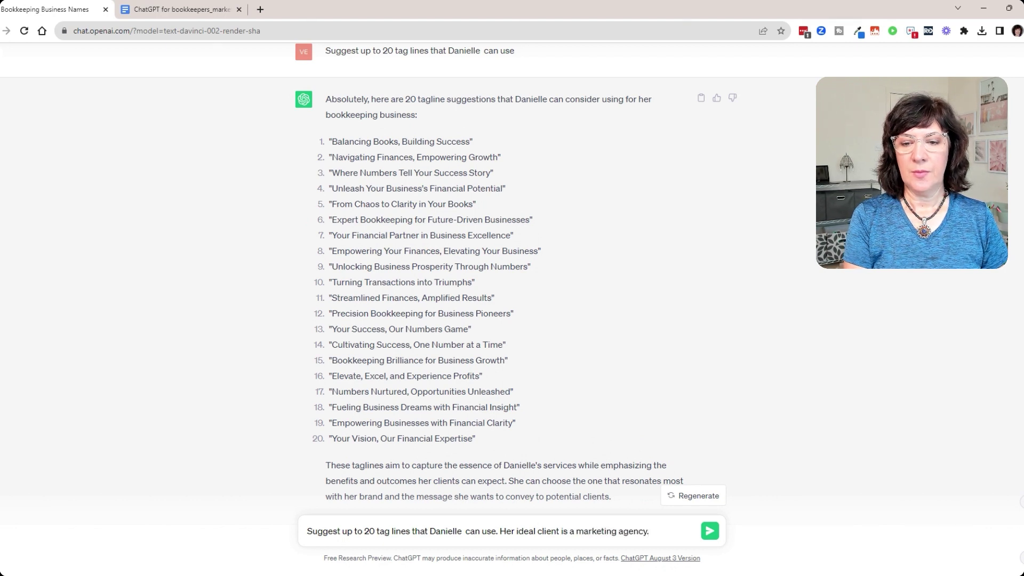
pyautogui.moveTo(500, 532); pyautogui.dragTo(649, 531)
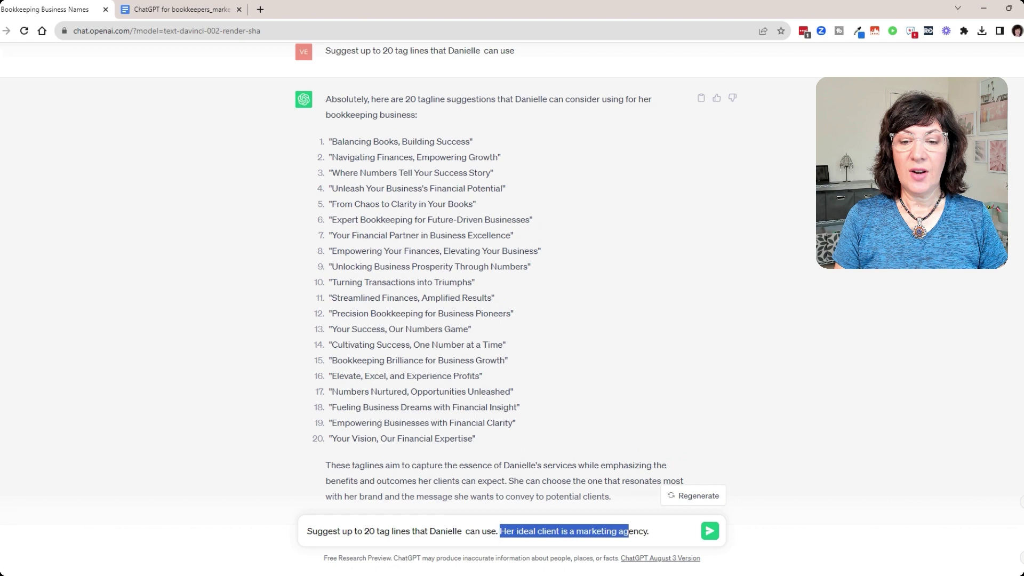
pyautogui.click(710, 531)
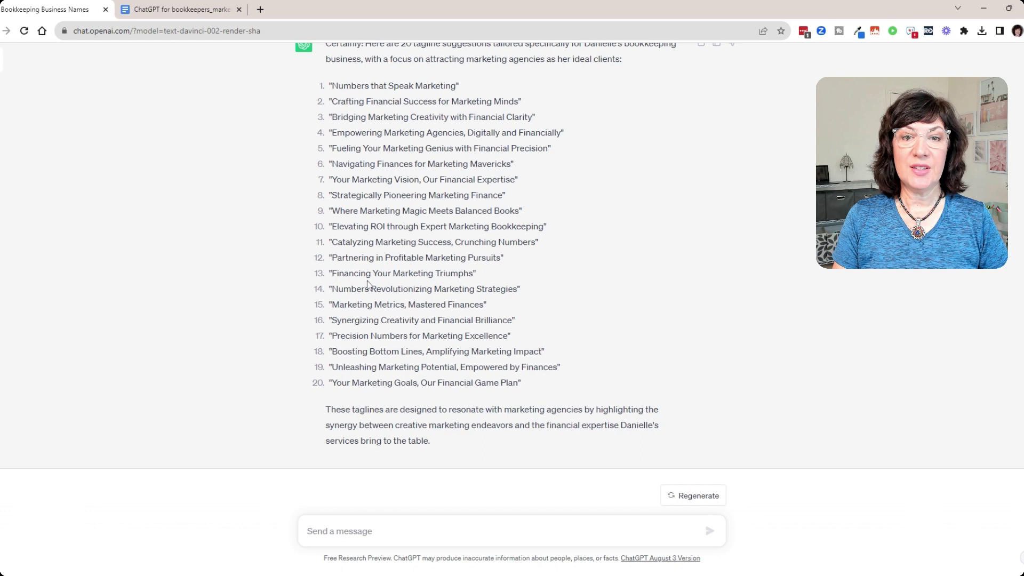
pyautogui.moveTo(335, 382); pyautogui.dragTo(519, 383)
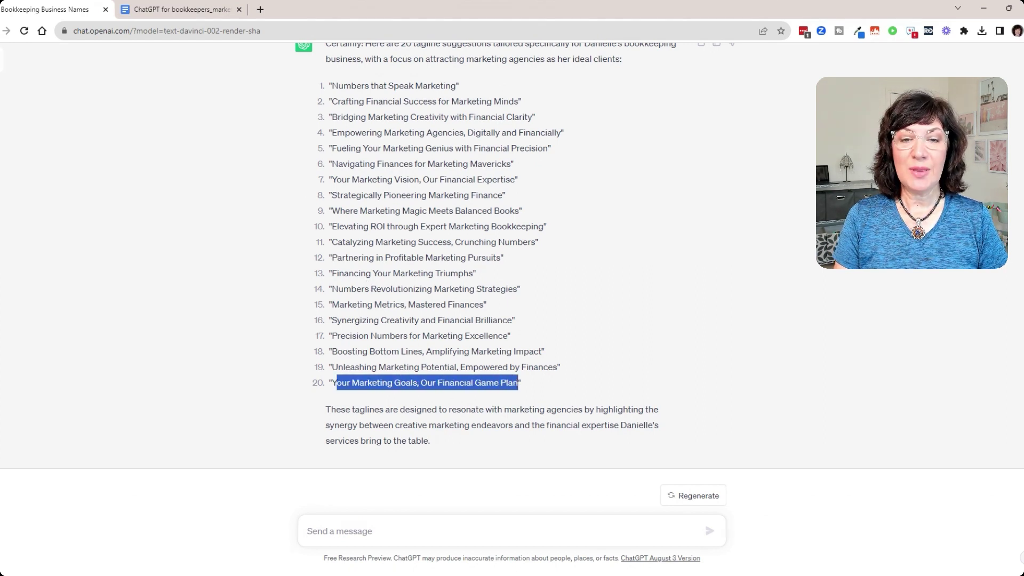
pyautogui.click(513, 530)
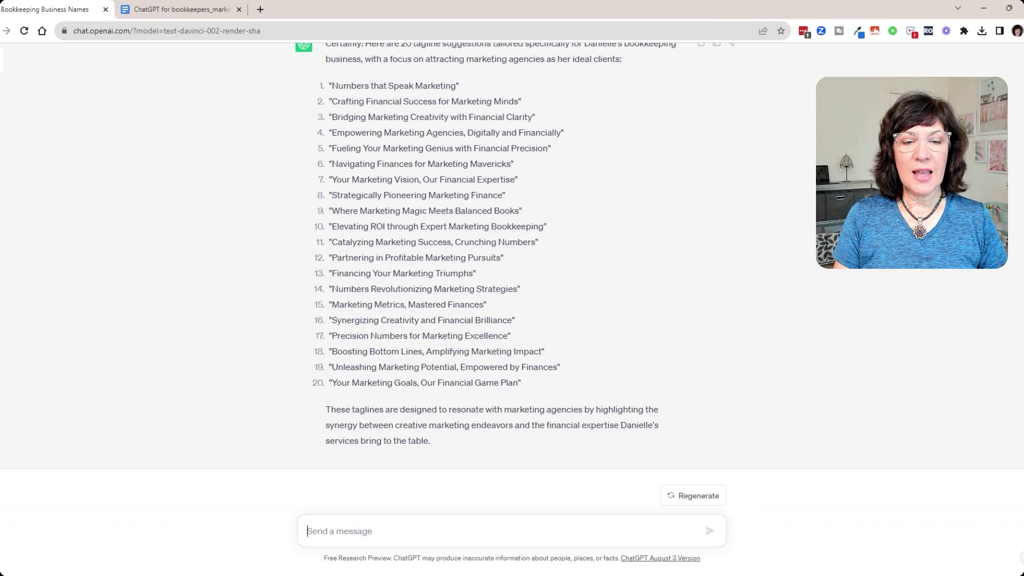
pyautogui.write('What is the value that a bookkeeper can provide to a marketing agency?')
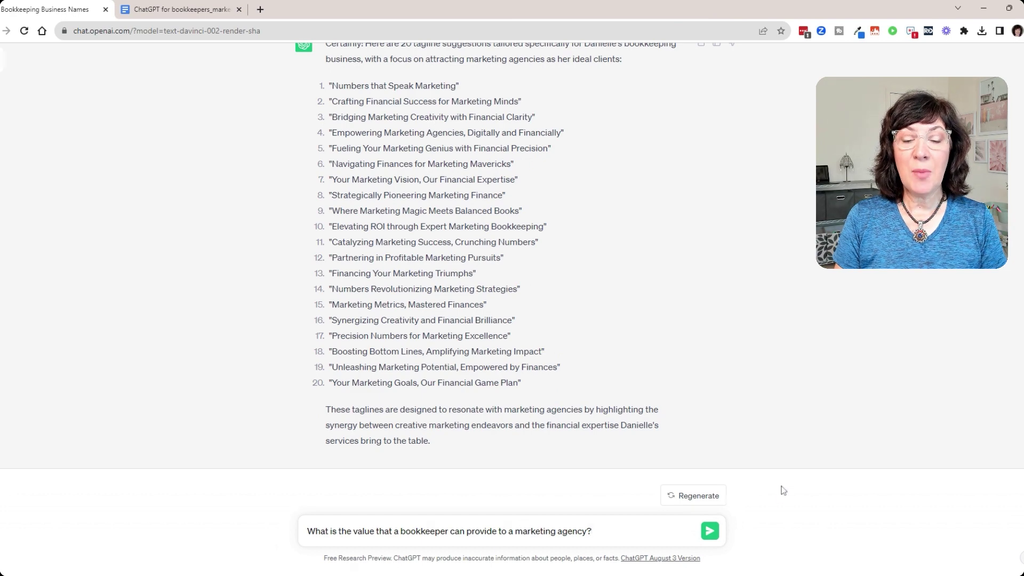
# Ask ChatGPT what value a bookkeeper can provide to a marketing agency.
pyautogui.click(709, 532)
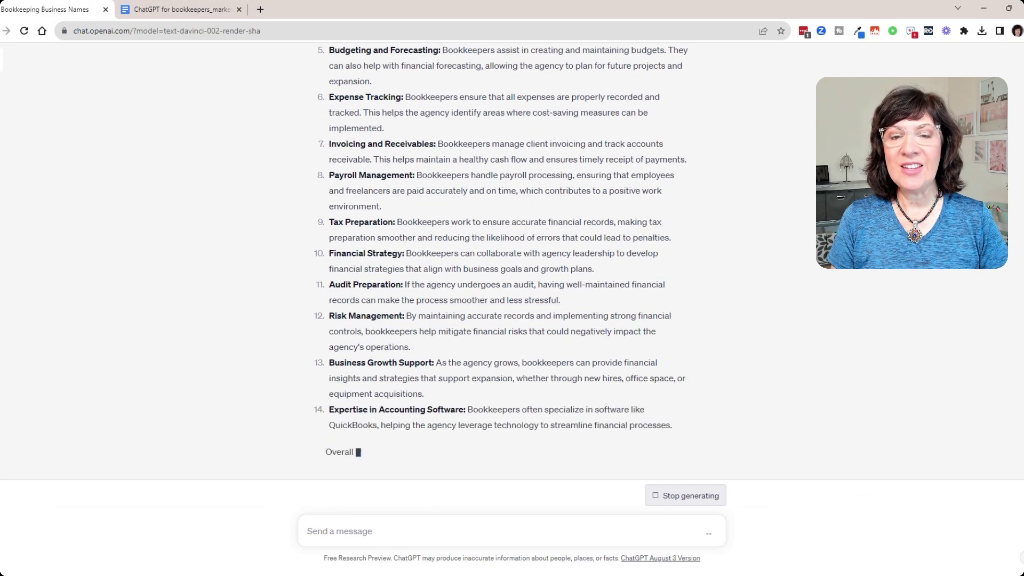
pyautogui.scroll(8, 766, 330)
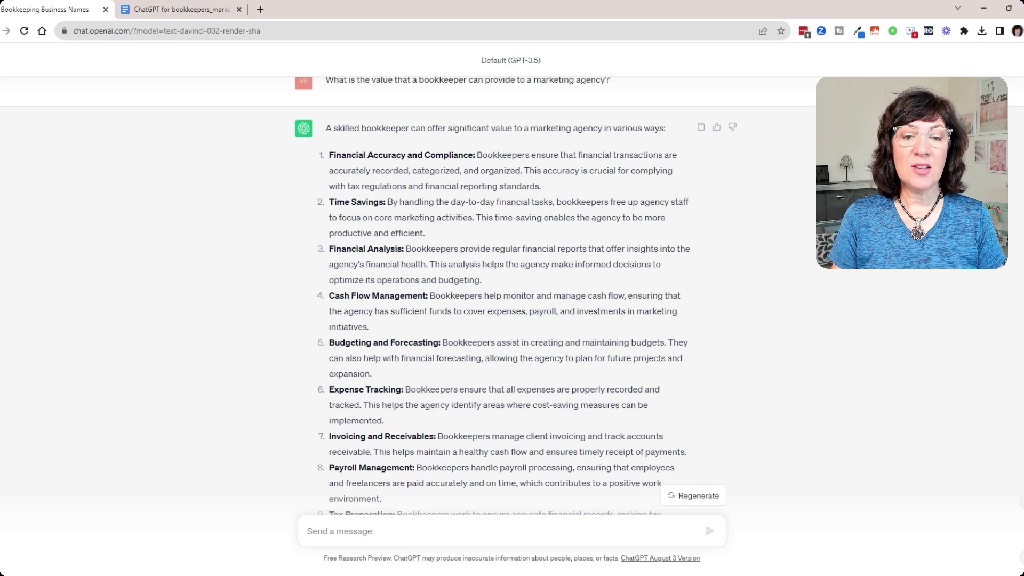
pyautogui.scroll(-2, 480, 355)
pyautogui.scroll(-1, 480, 355)
pyautogui.scroll(-1, 480, 355)
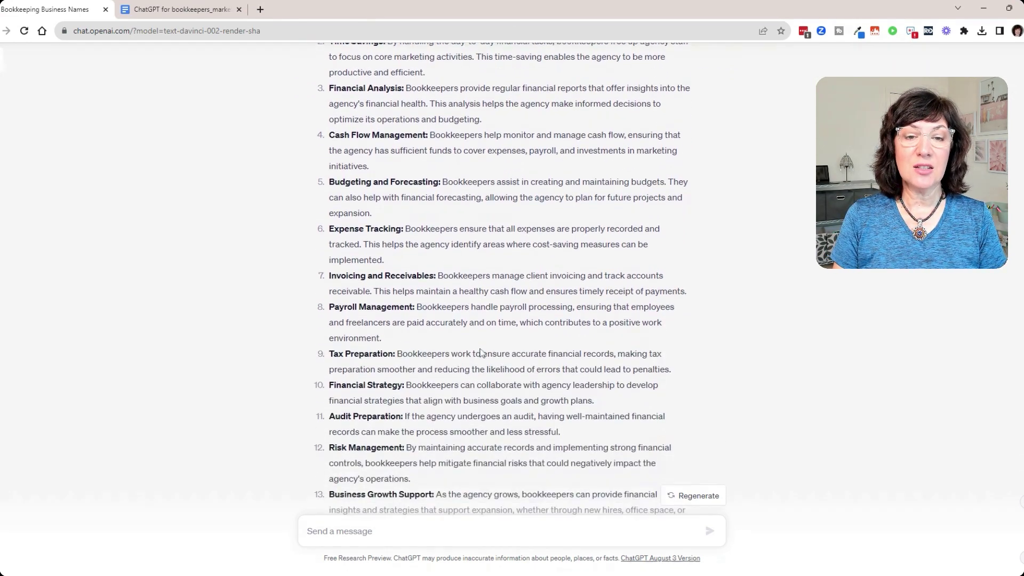
pyautogui.scroll(-2, 480, 354)
pyautogui.scroll(-1, 481, 354)
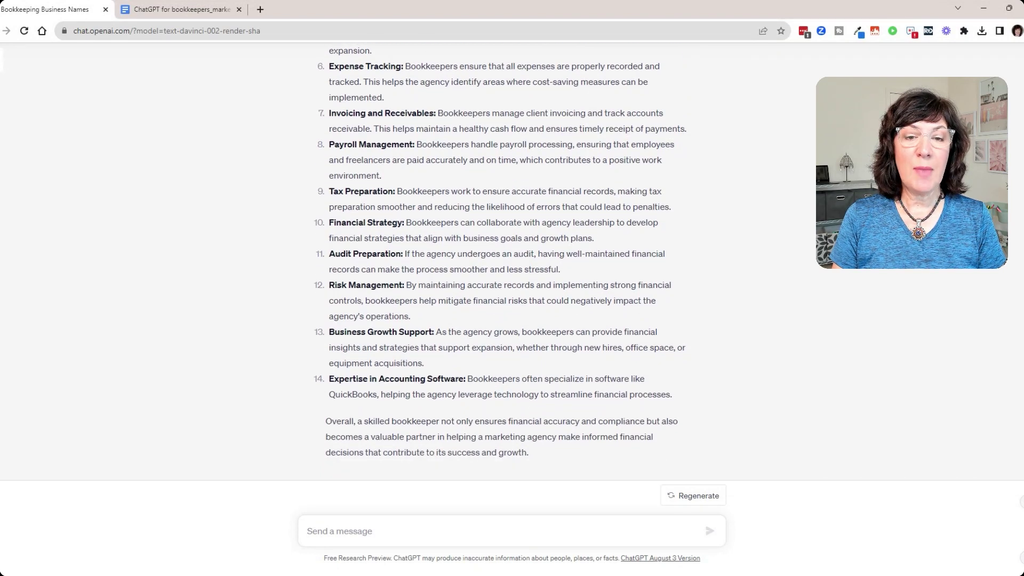
pyautogui.scroll(-1, 480, 353)
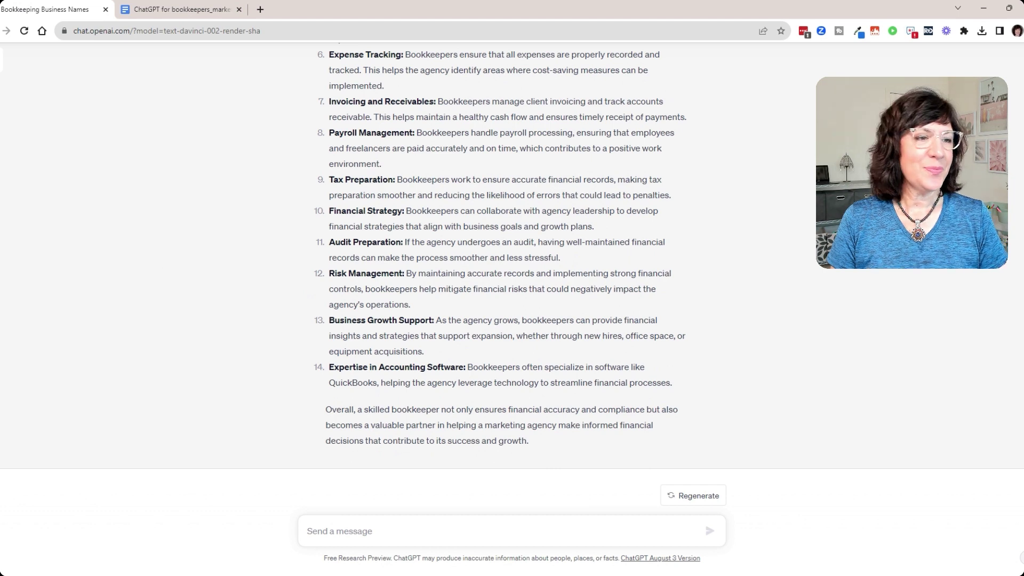
pyautogui.write('What are the biggest bookkeeping problems that marketing agency owners deal with?')
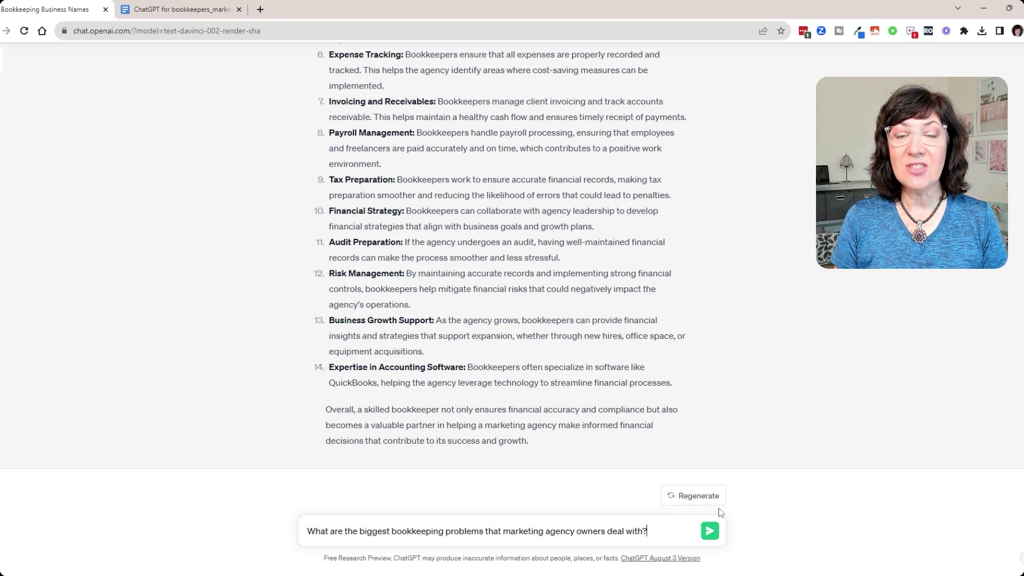
# Ask ChatGPT about the biggest bookkeeping problems marketing agency owners face.
pyautogui.click(710, 532)
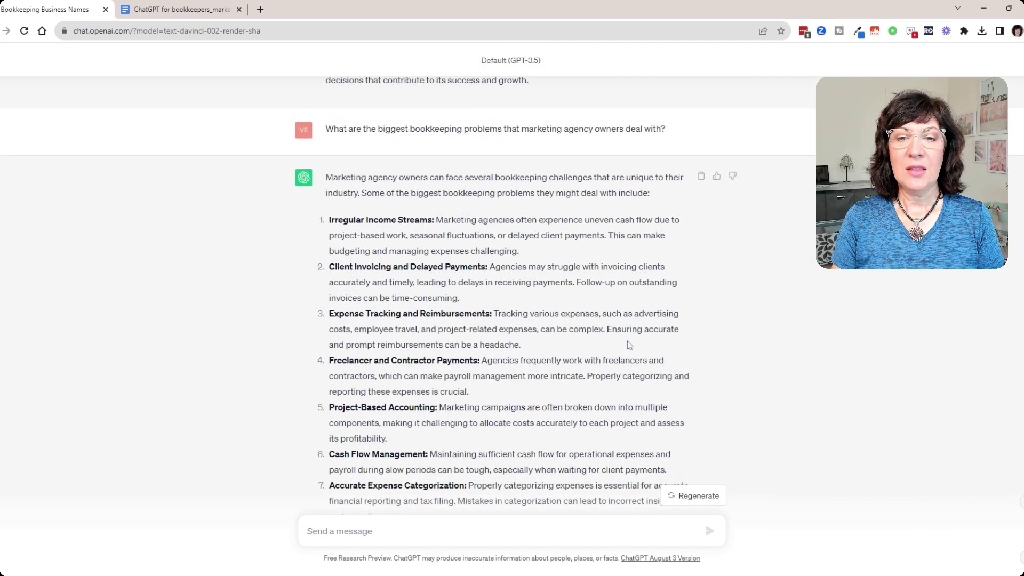
pyautogui.scroll(-5, 629, 344)
pyautogui.scroll(-5, 629, 345)
pyautogui.scroll(-3, 629, 344)
pyautogui.scroll(-3, 629, 344)
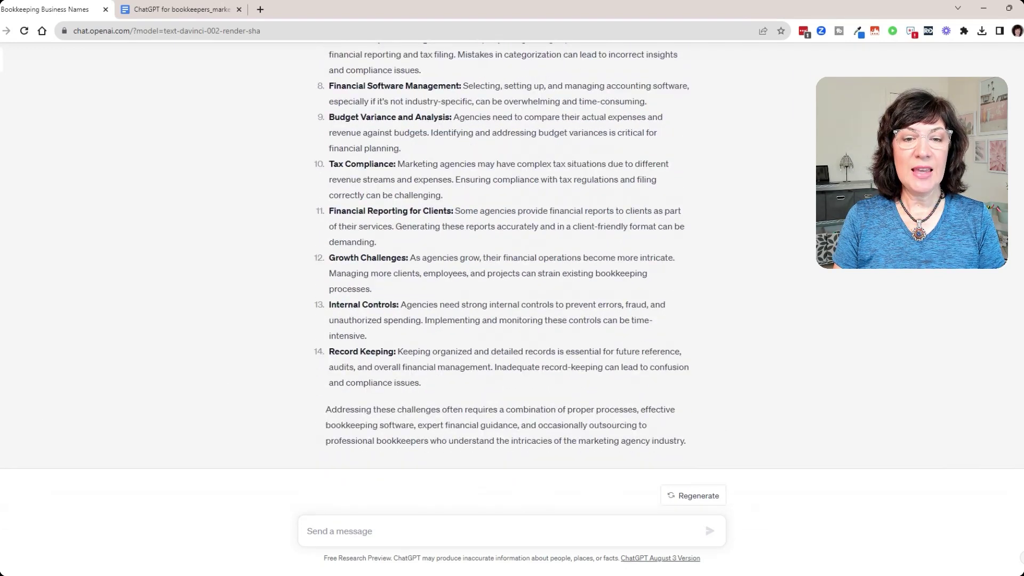
# Submit the pasted prompt requesting home page copy for MarketingBooks.
pyautogui.write('Write the copy for the home page that Danielle can use on her website.')
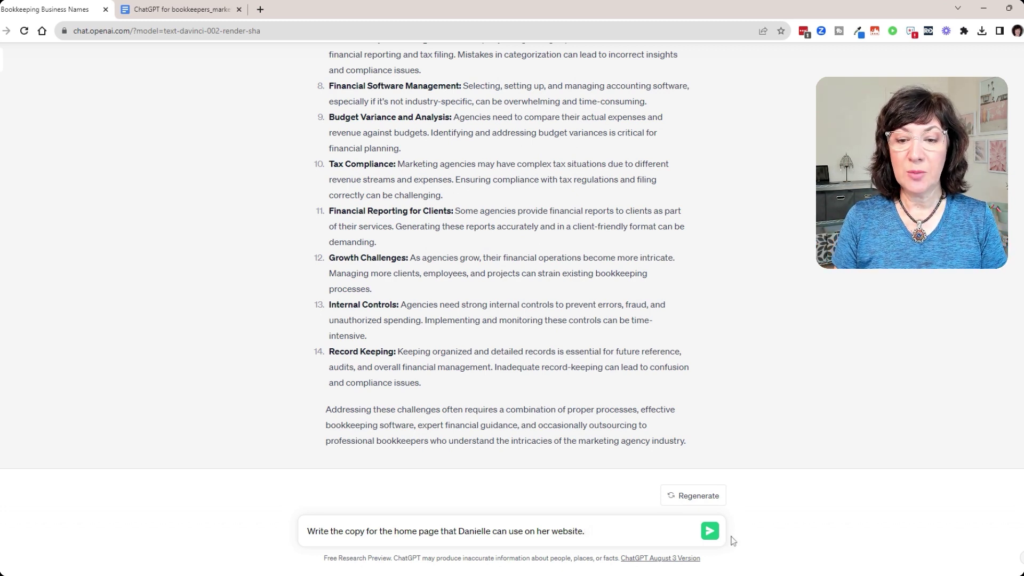
pyautogui.click(710, 531)
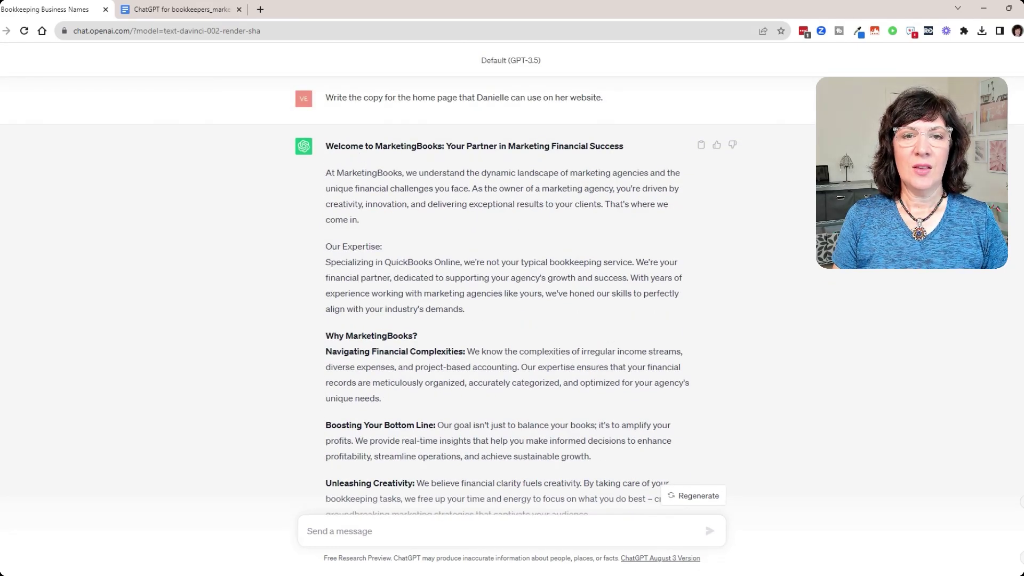
pyautogui.scroll(-2, 433, 256)
pyautogui.scroll(-1, 432, 256)
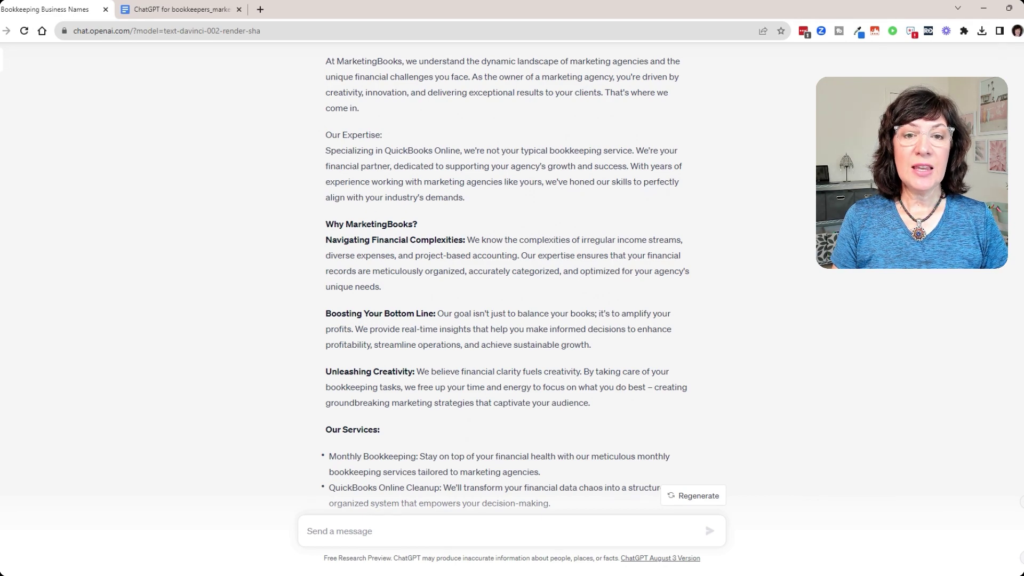
pyautogui.scroll(-2, 427, 227)
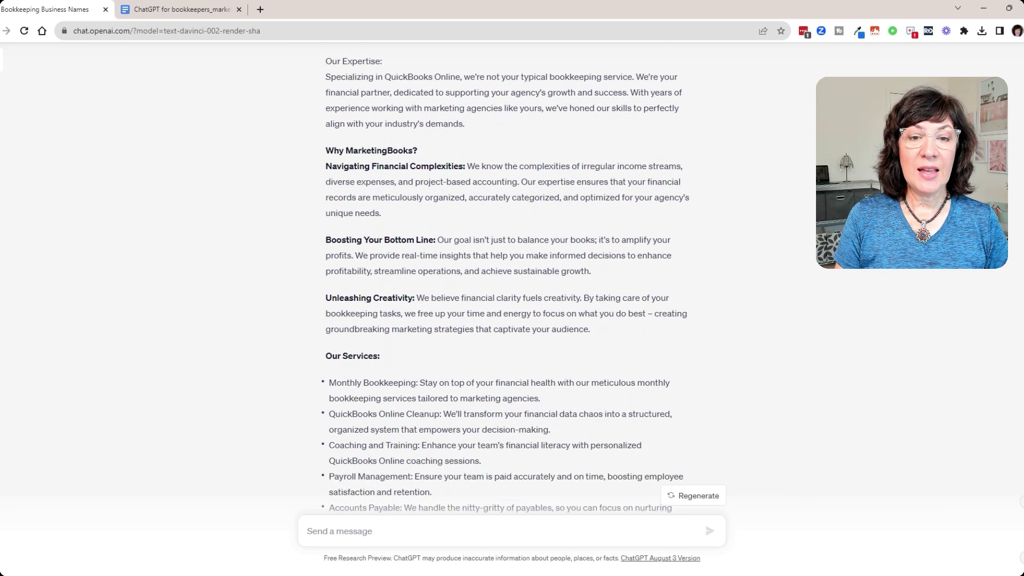
pyautogui.scroll(-2, 468, 260)
pyautogui.scroll(-2, 467, 260)
pyautogui.scroll(-2, 468, 260)
pyautogui.scroll(-1, 399, 274)
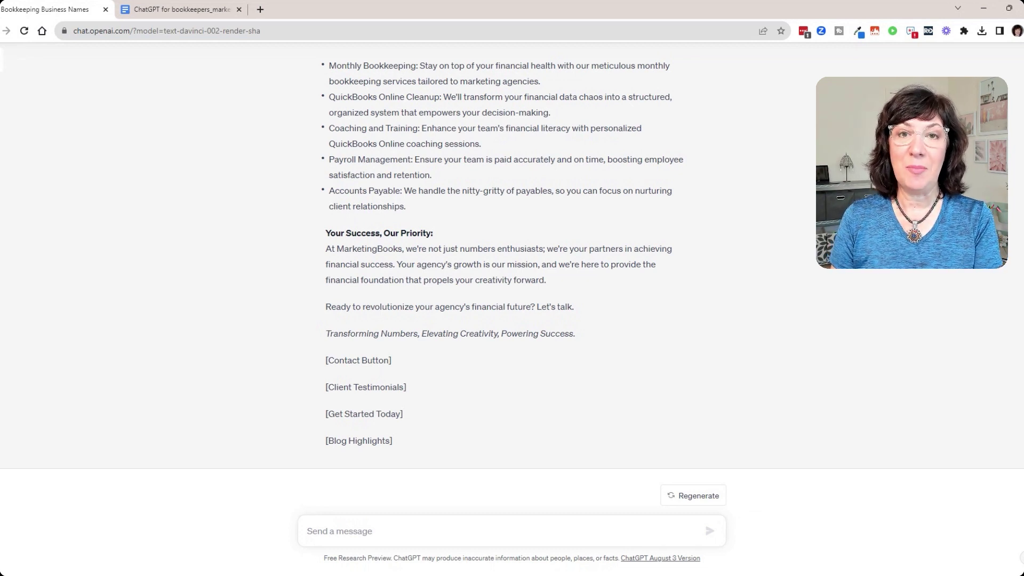
pyautogui.write("Write Danielle's About me for her website,")
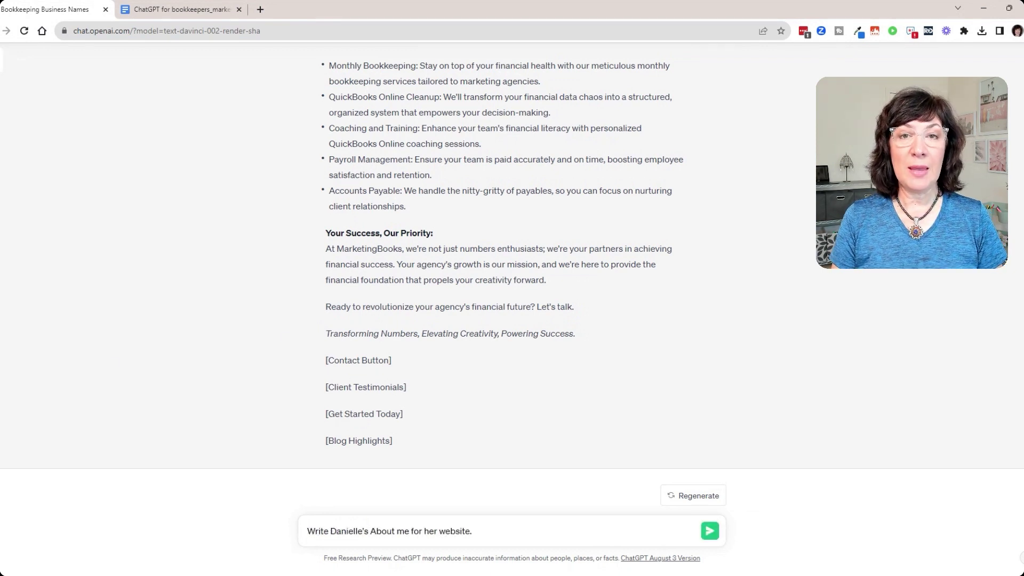
# Request an About Me page for Danielle Jones of MarketingBooks.
pyautogui.click(709, 530)
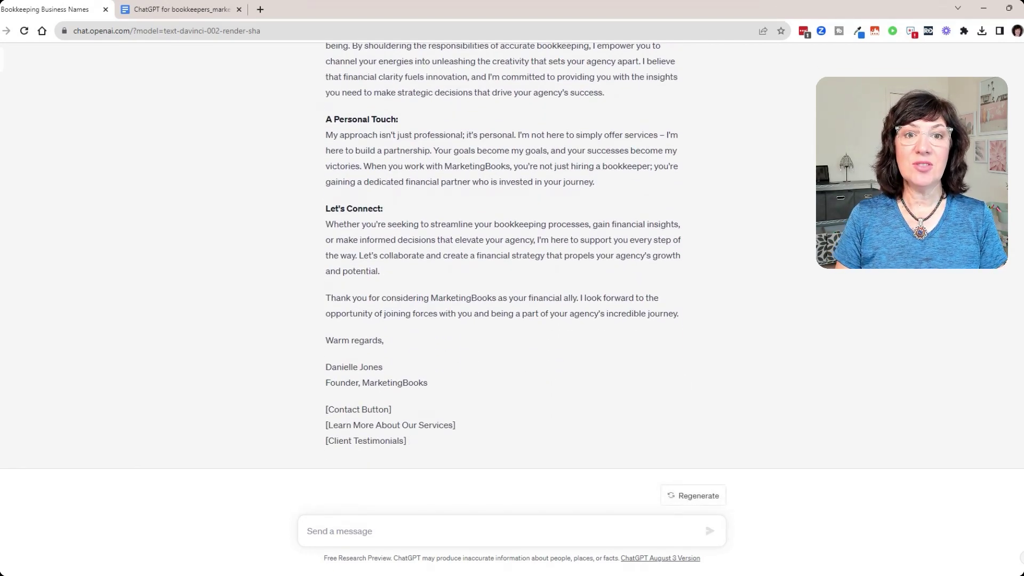
pyautogui.scroll(5, 783, 382)
pyautogui.scroll(5, 783, 382)
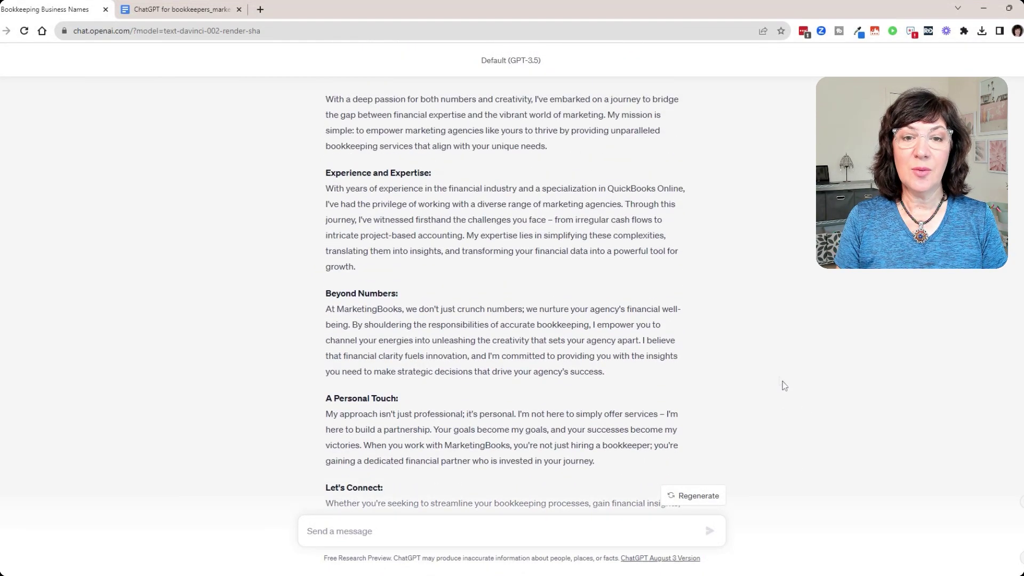
pyautogui.scroll(3, 783, 381)
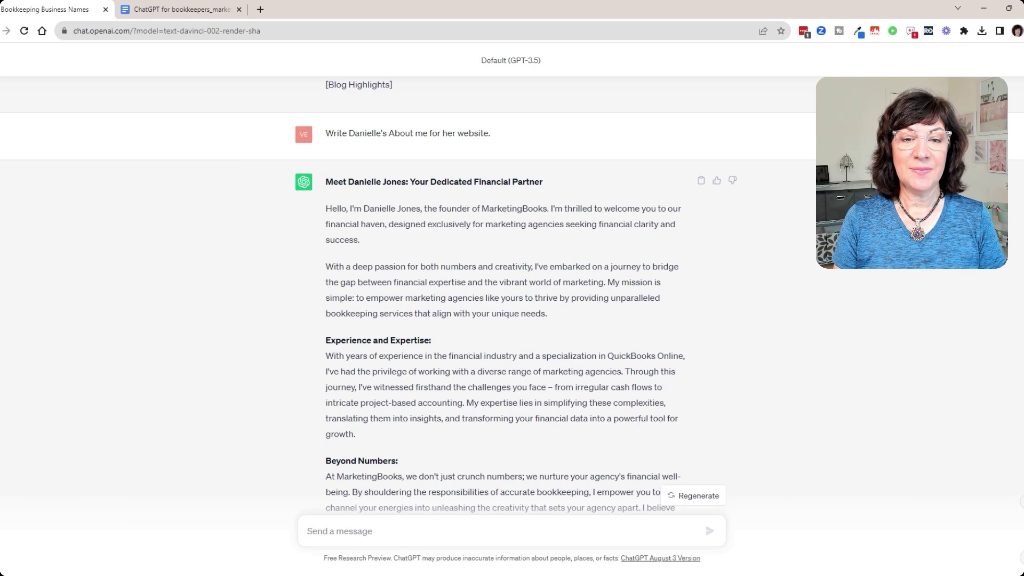
# Request 20 MarketingBooks social media posts, then paste the QuickBooks Online retainers blog prompt.
pyautogui.write('Write 20 social media posts that Danielle can use to promote her business')
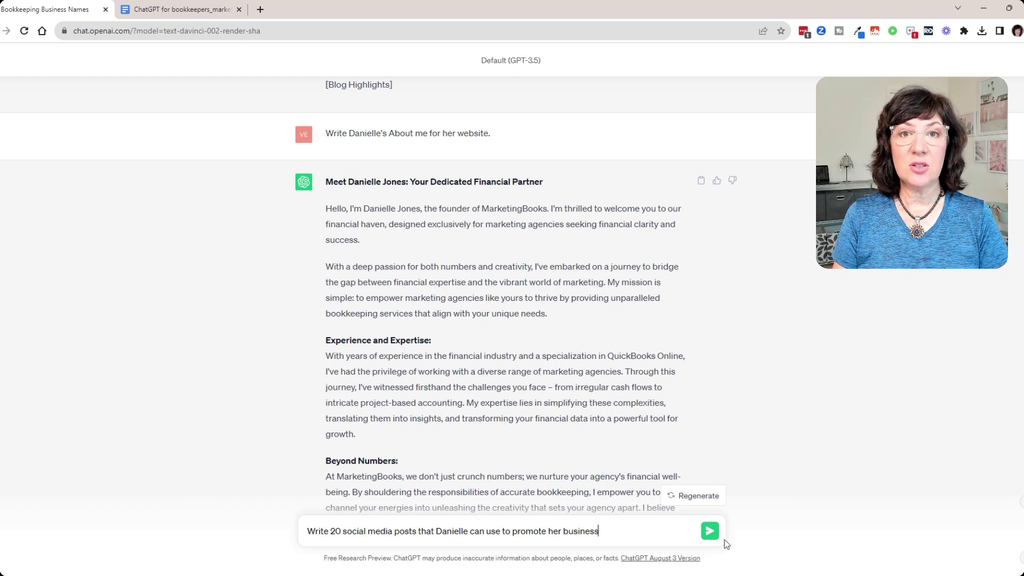
pyautogui.click(710, 531)
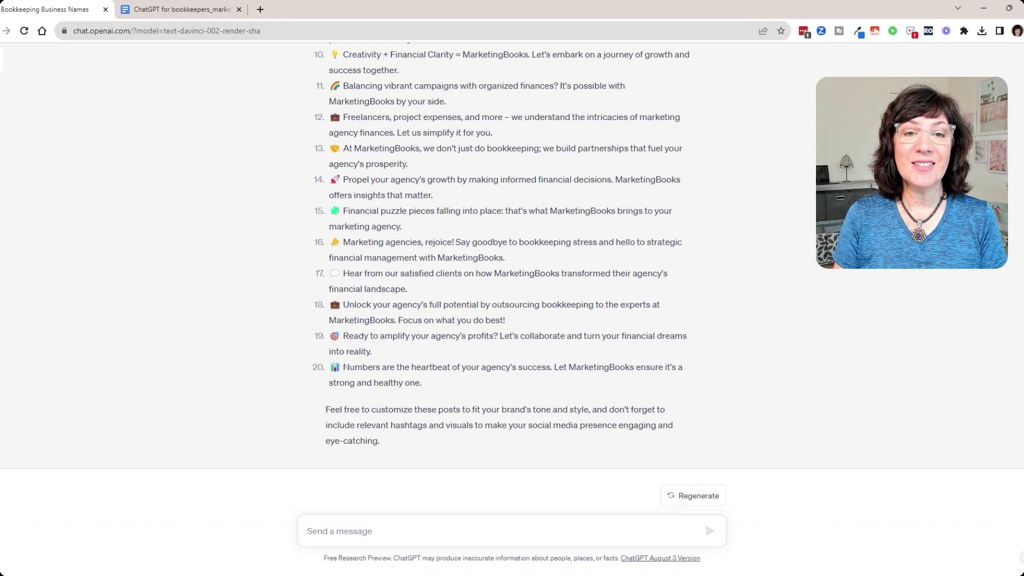
pyautogui.scroll(4, 737, 420)
pyautogui.scroll(4, 737, 420)
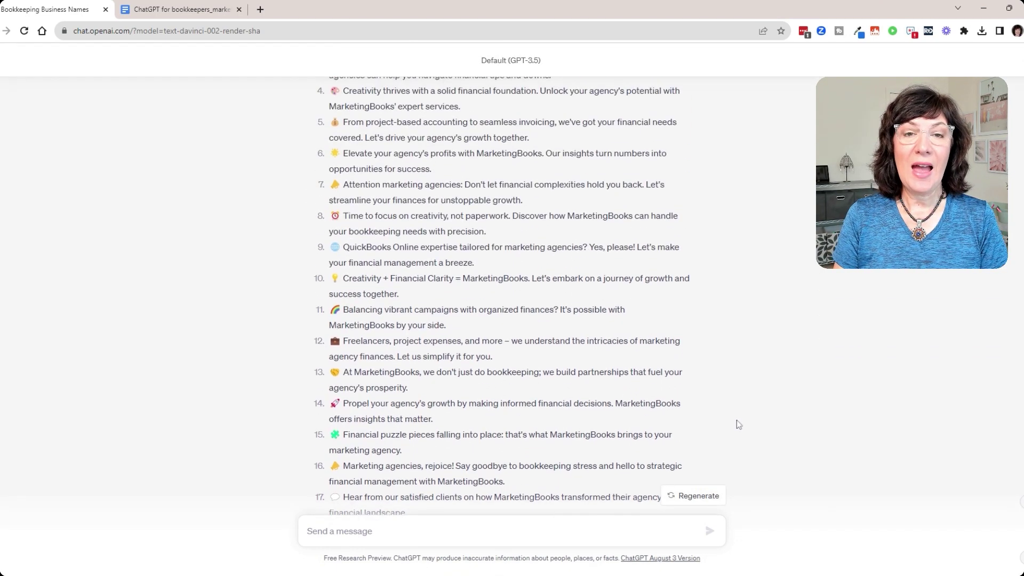
pyautogui.scroll(4, 737, 421)
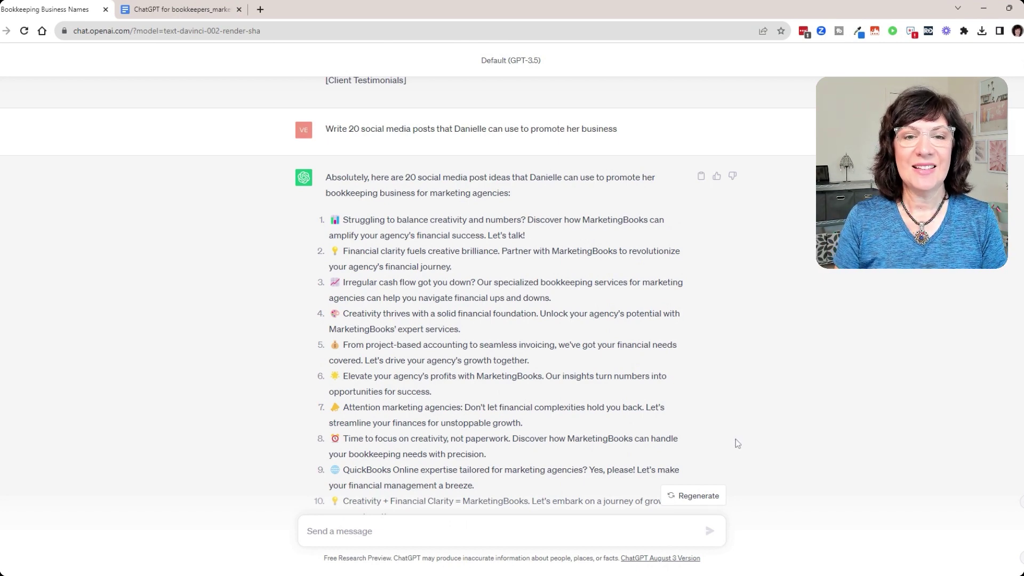
pyautogui.scroll(-10, 736, 439)
pyautogui.write('Write a 300 to 500 word blog post about how marketing agencies can better manage retainers in QuickBooks Online using a friendly and informative tone.')
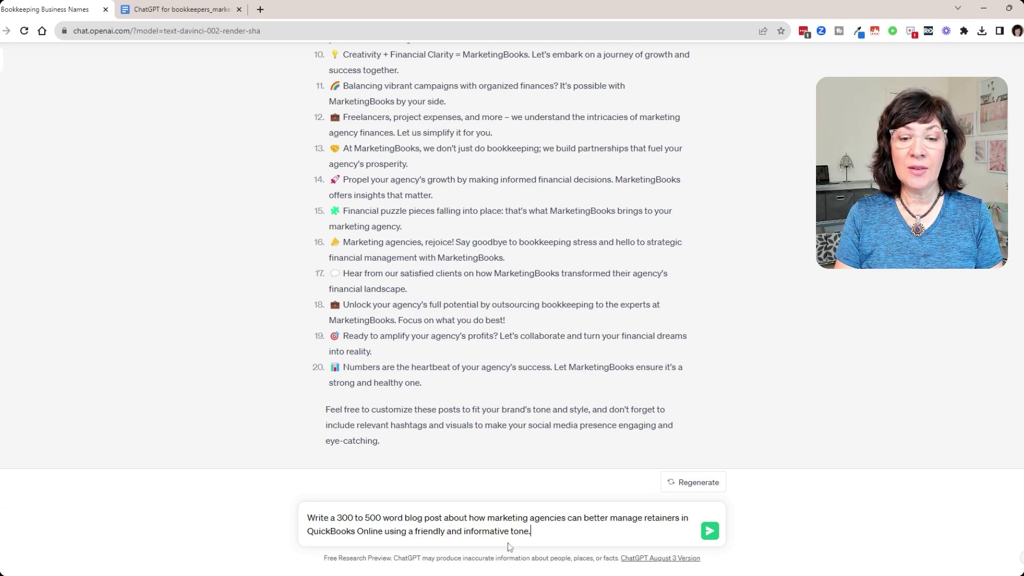
# Submit the friendly 300–500 word retainer blog request and select the post's closing line.
pyautogui.moveTo(386, 531); pyautogui.dragTo(530, 531)
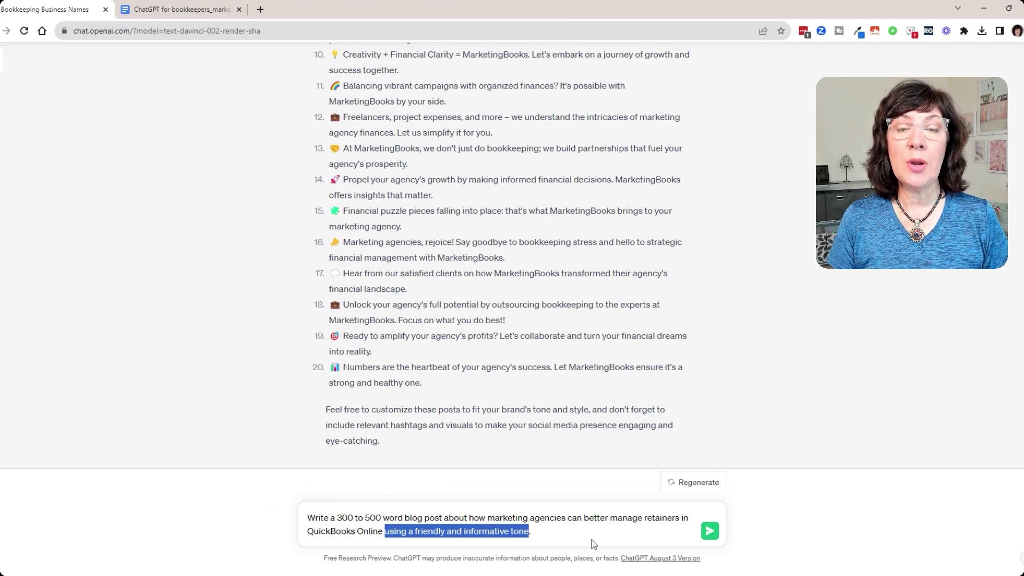
pyautogui.press('Right')
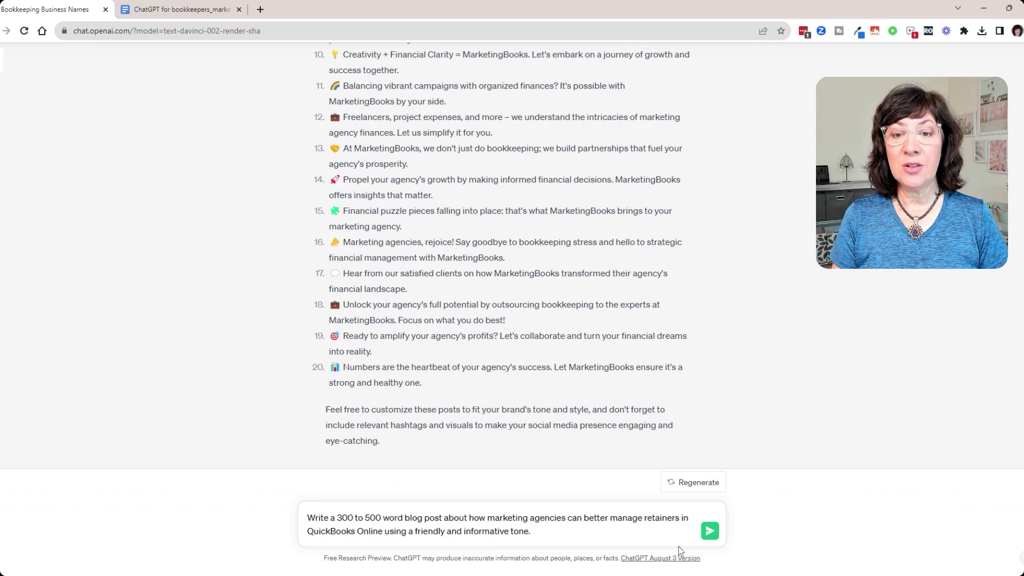
pyautogui.click(710, 530)
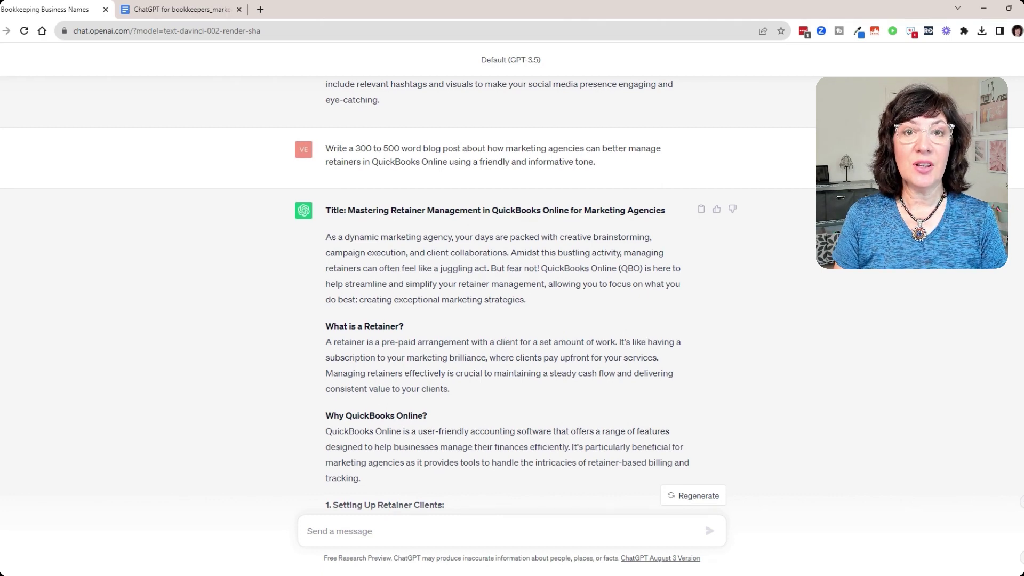
pyautogui.scroll(-5, 489, 370)
pyautogui.scroll(-5, 488, 370)
pyautogui.scroll(-5, 489, 369)
pyautogui.scroll(-3, 488, 370)
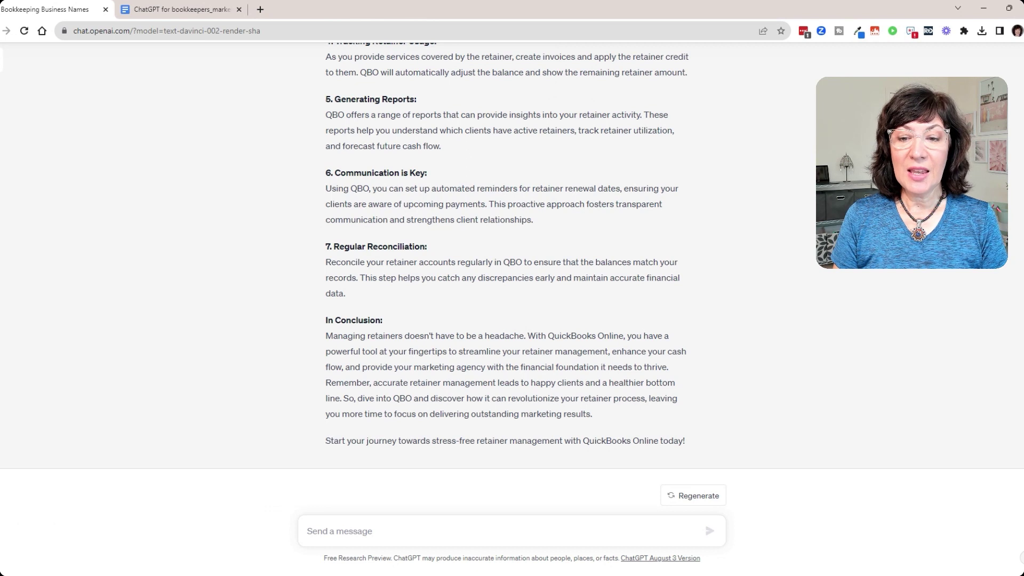
pyautogui.moveTo(326, 441); pyautogui.dragTo(696, 444)
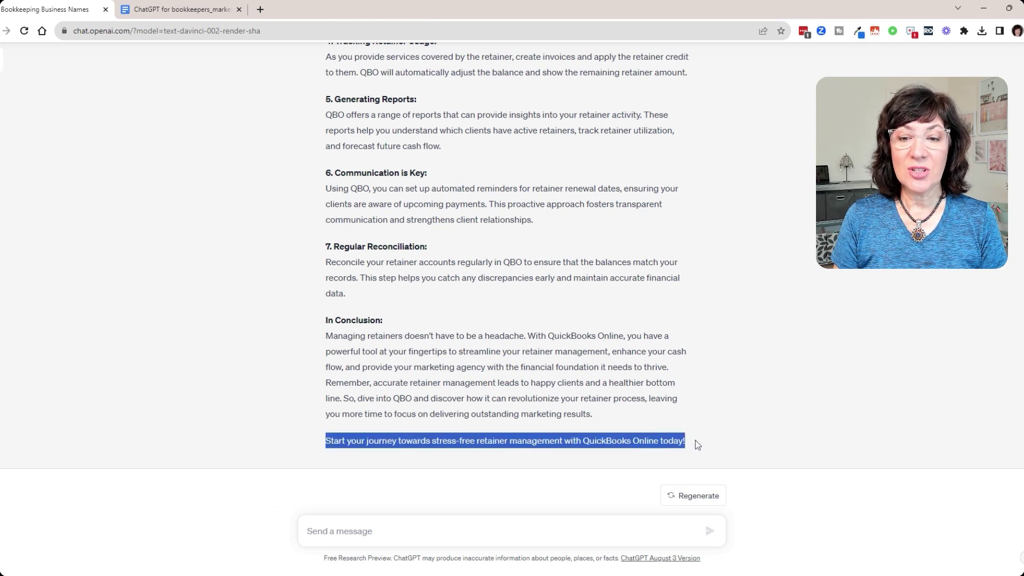